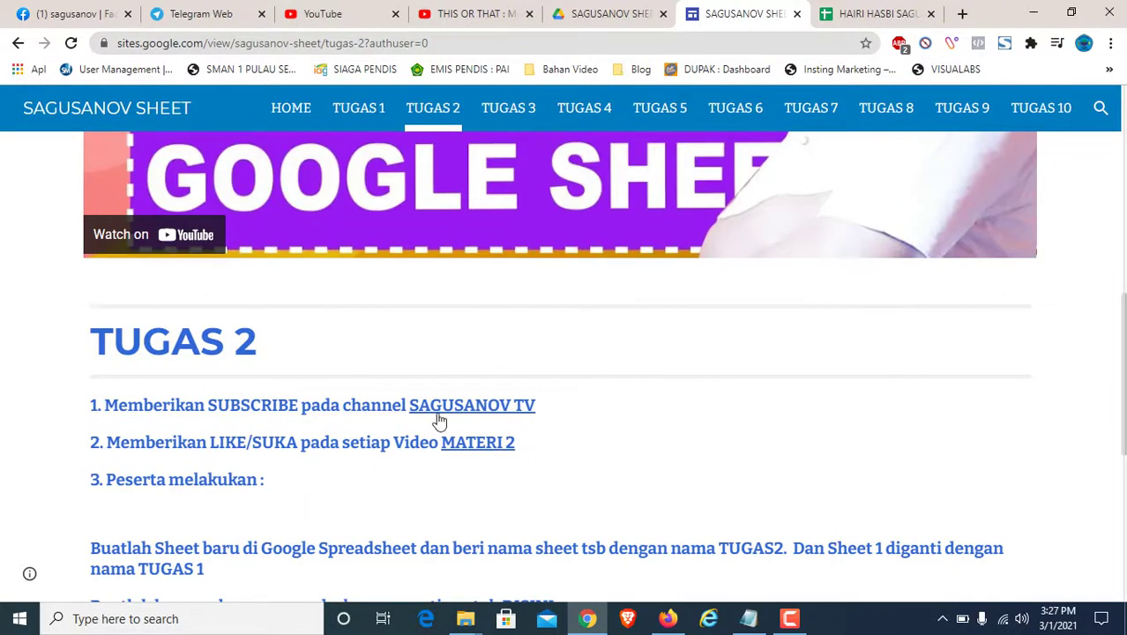
Step: Review the TUGAS 2 assignment instructions on the course site, and open the TUGAS 2 sheet in the spreadsheet
scroll(440, 419, "down", 3)
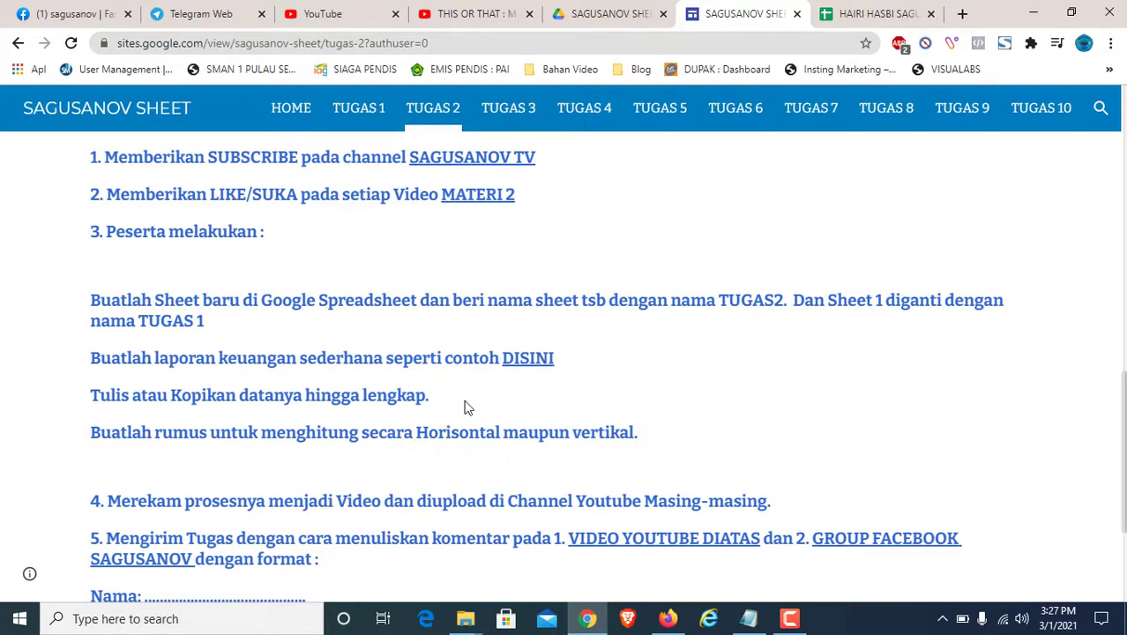
scroll(467, 406, "down", 3)
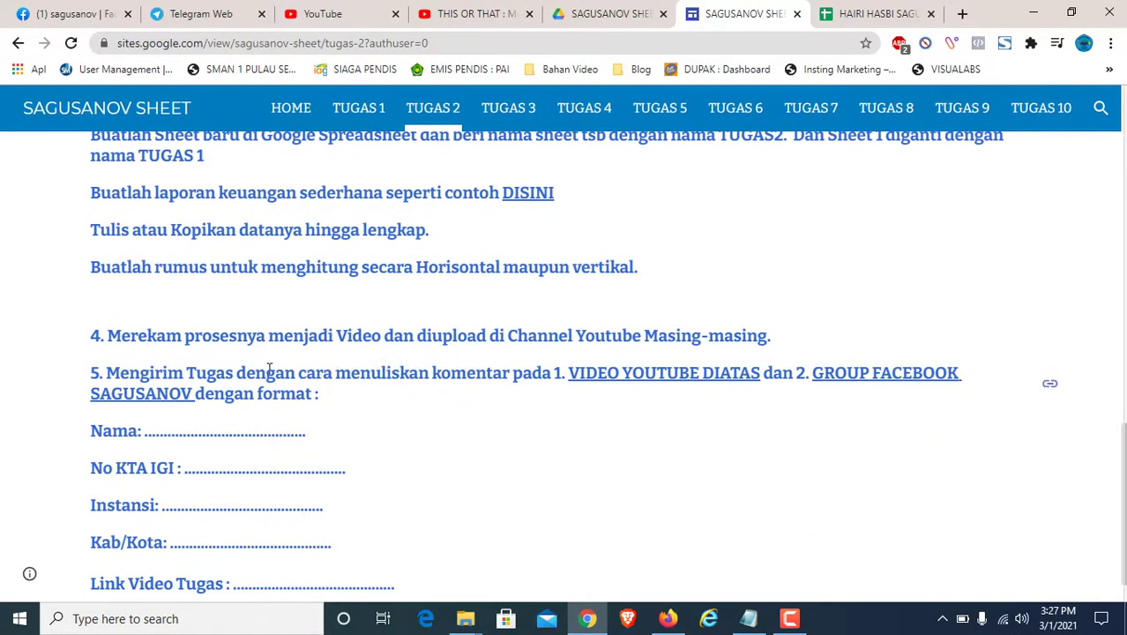
scroll(201, 369, "down", 1)
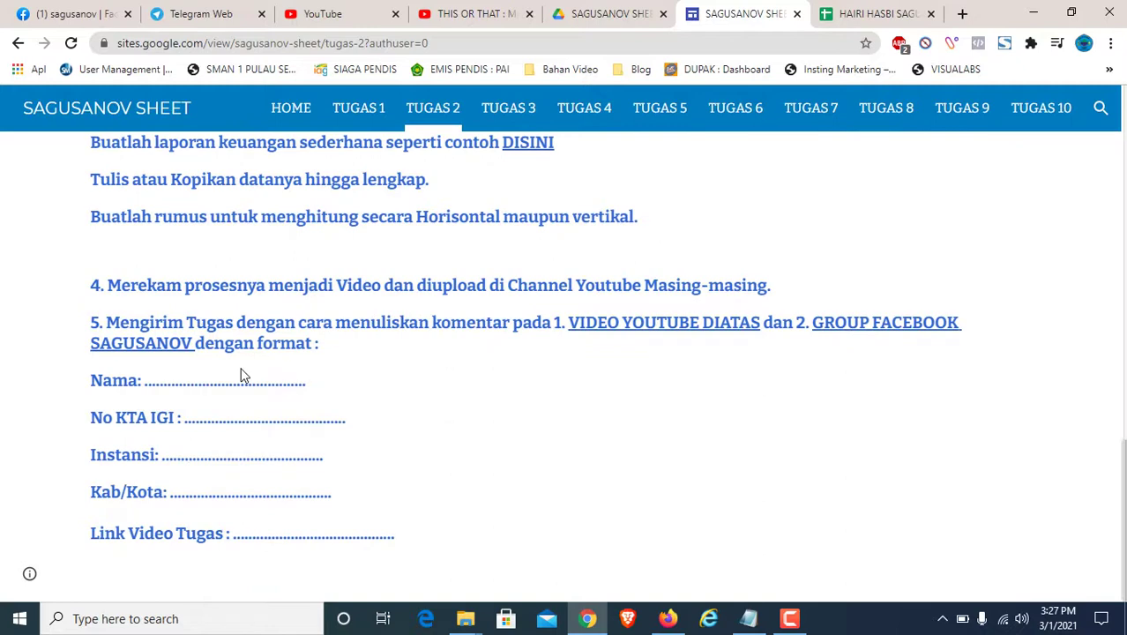
left_click(873, 11)
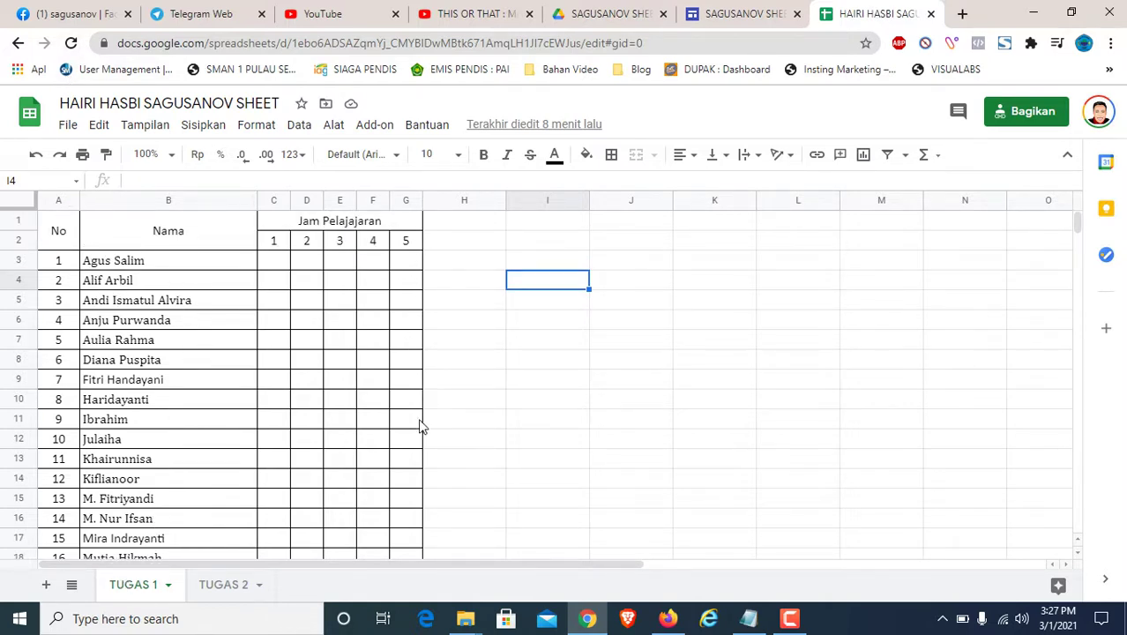
left_click(224, 586)
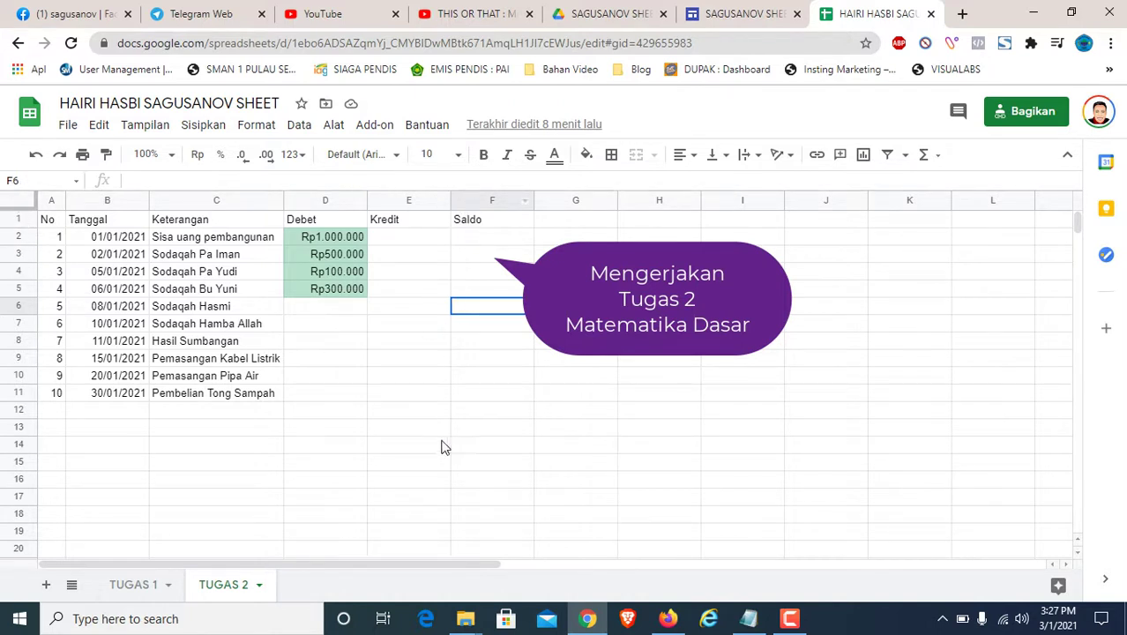
Step: Fill the Debet column for entries 5 to 7 with 5000000 in D6, 3000000 in D7 and 2500000 in D8
left_click(340, 310)
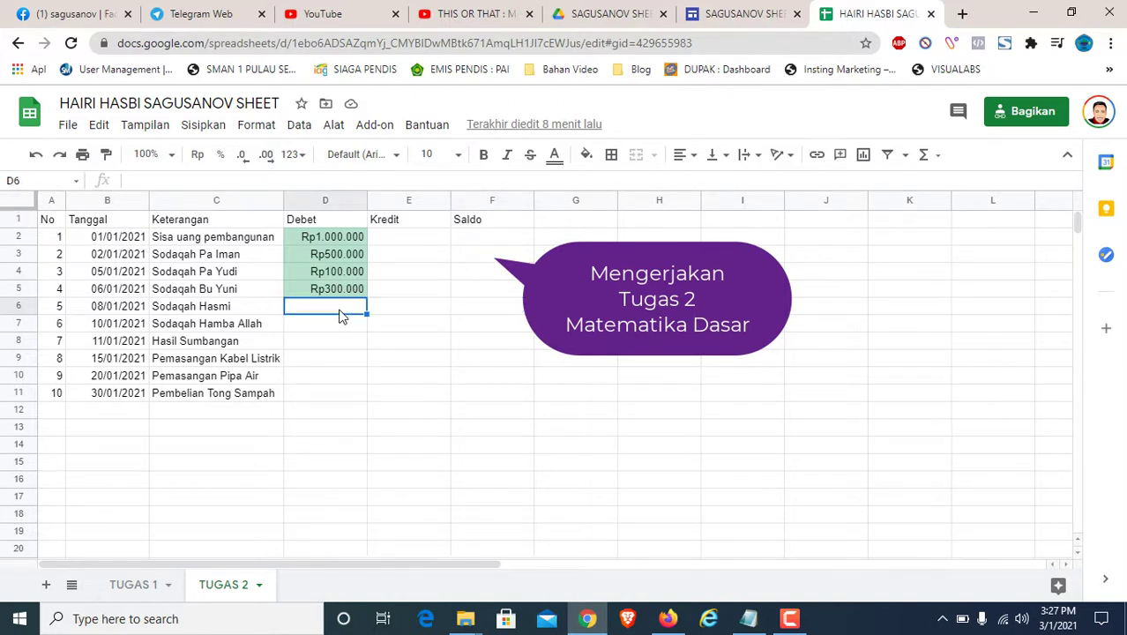
type("5.000.0")
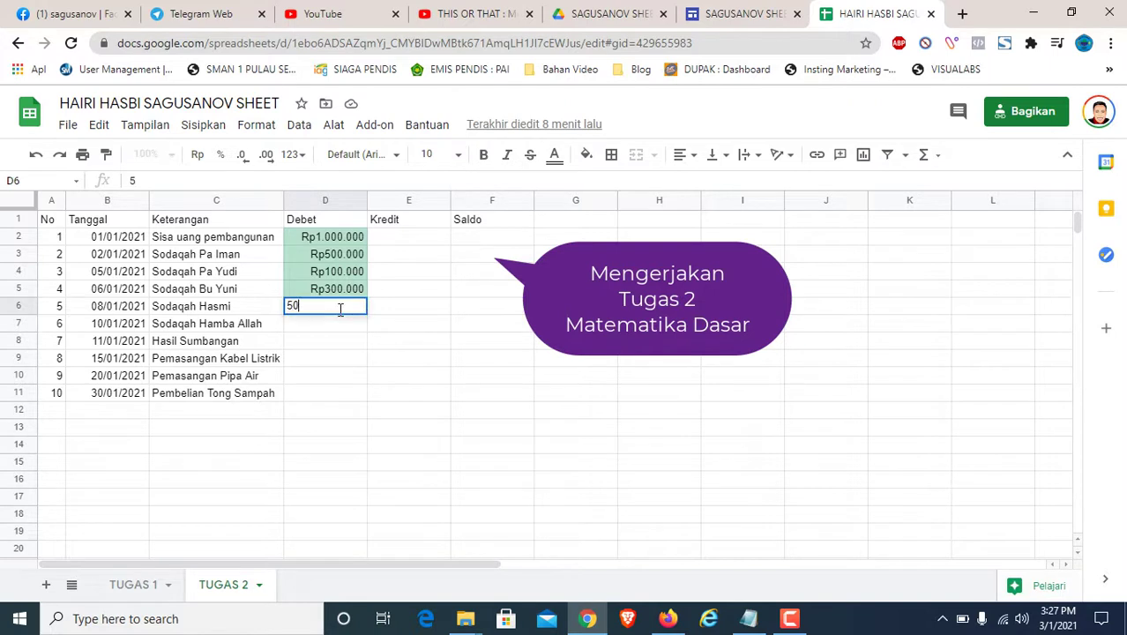
type("00000")
key("Return")
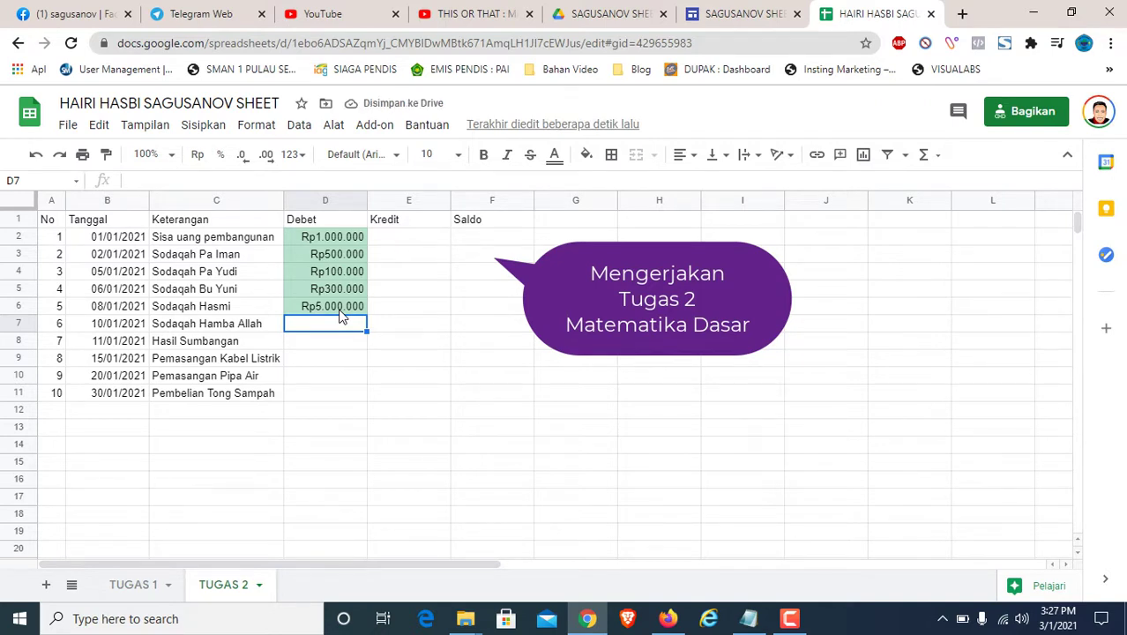
type("3000")
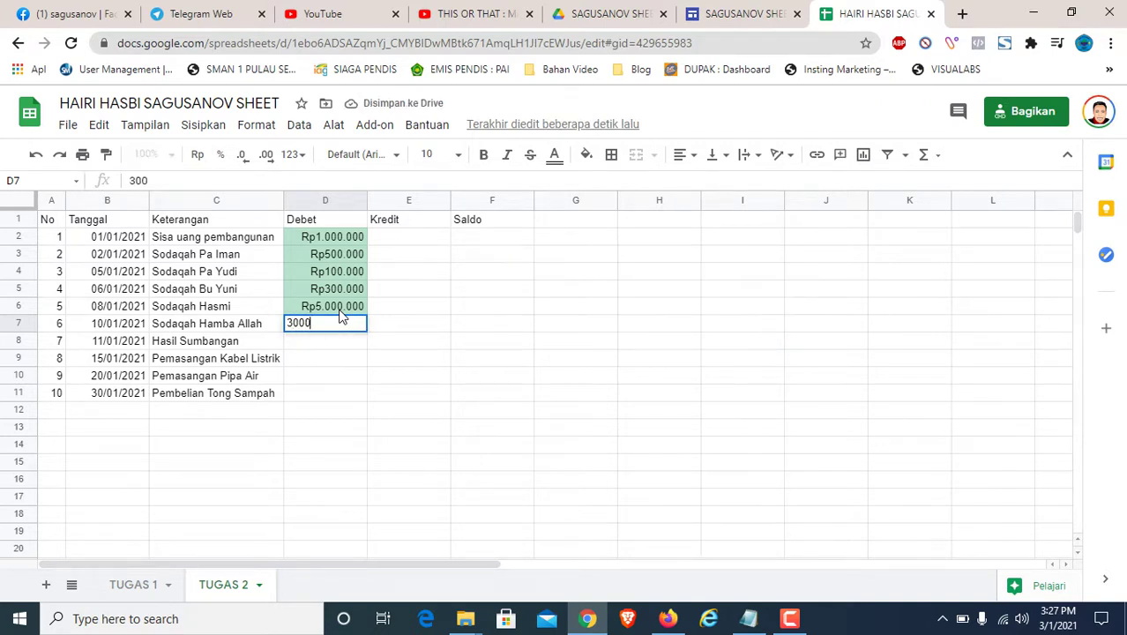
type("000")
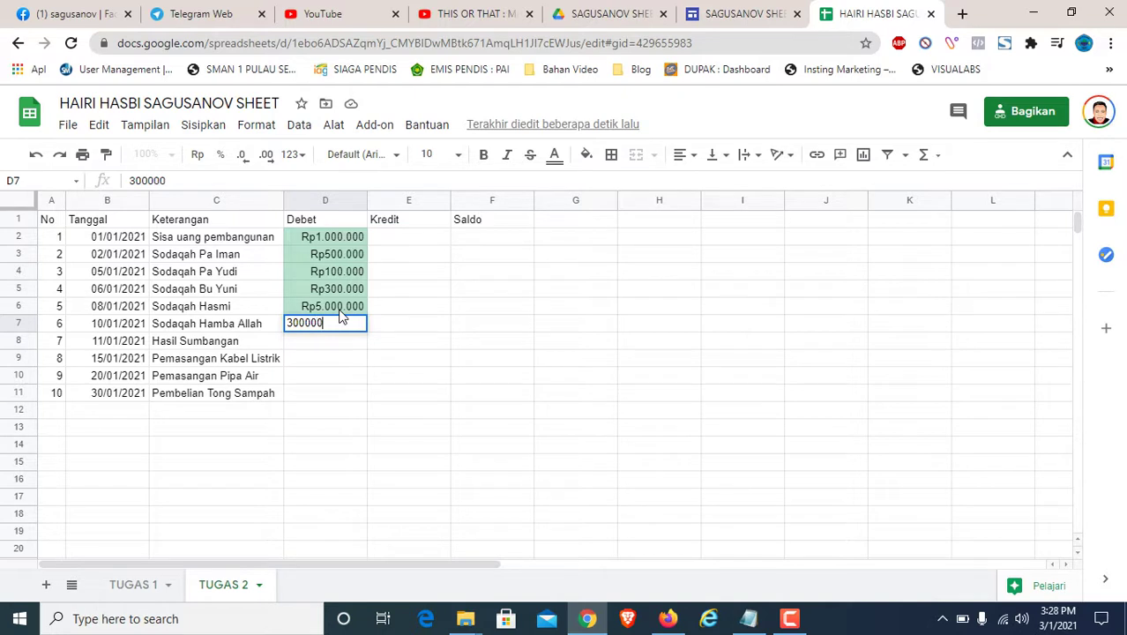
key("Return")
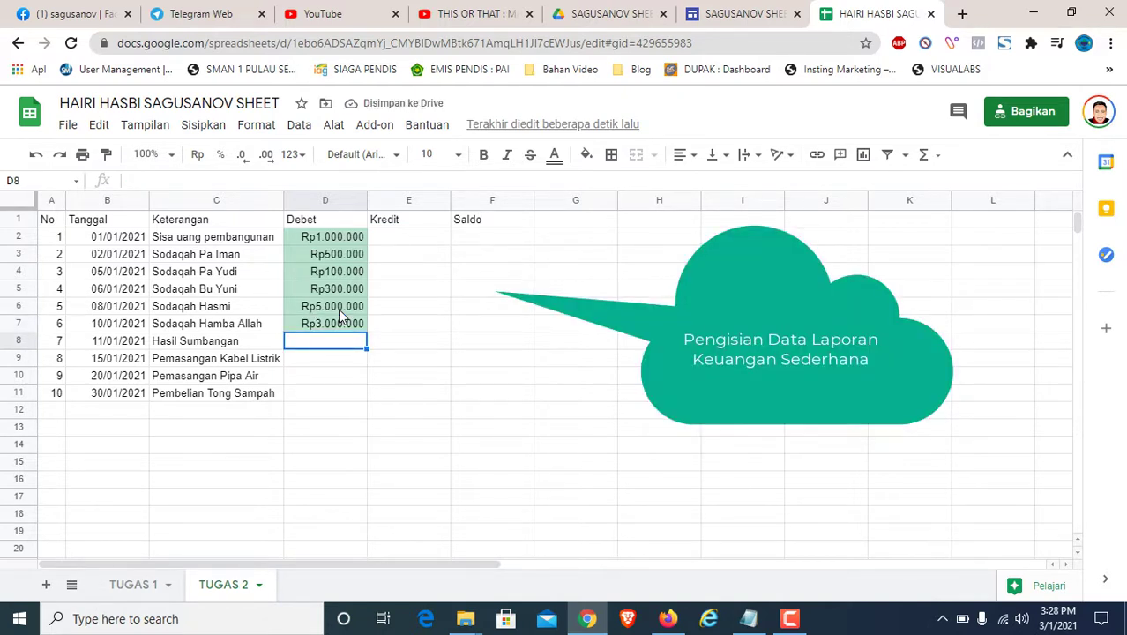
type("2.500.")
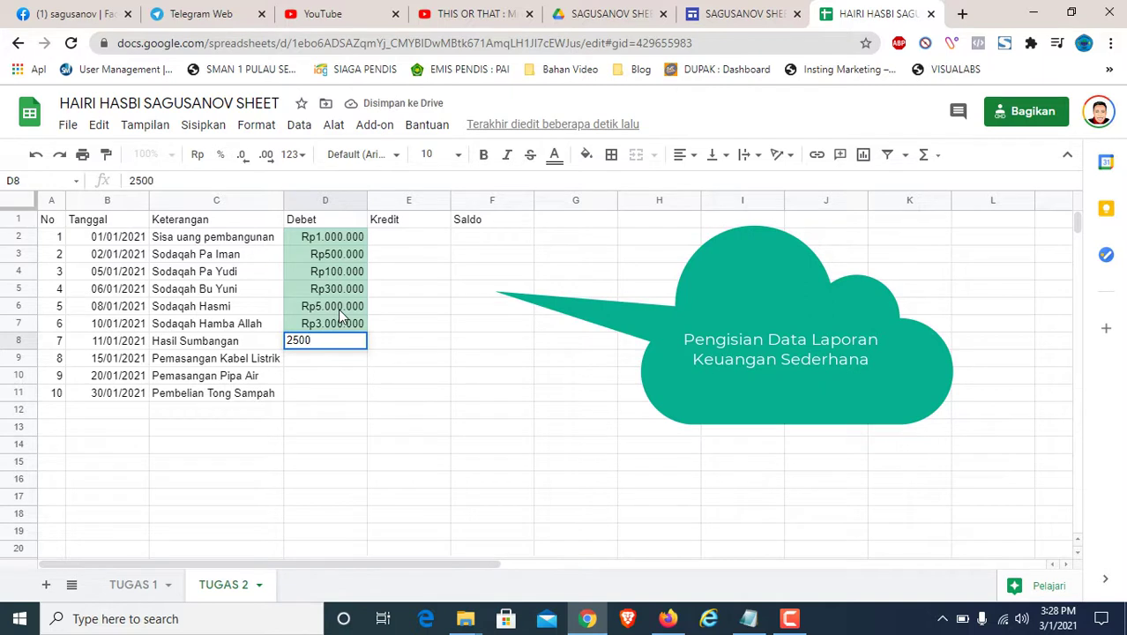
type("000")
key("Return")
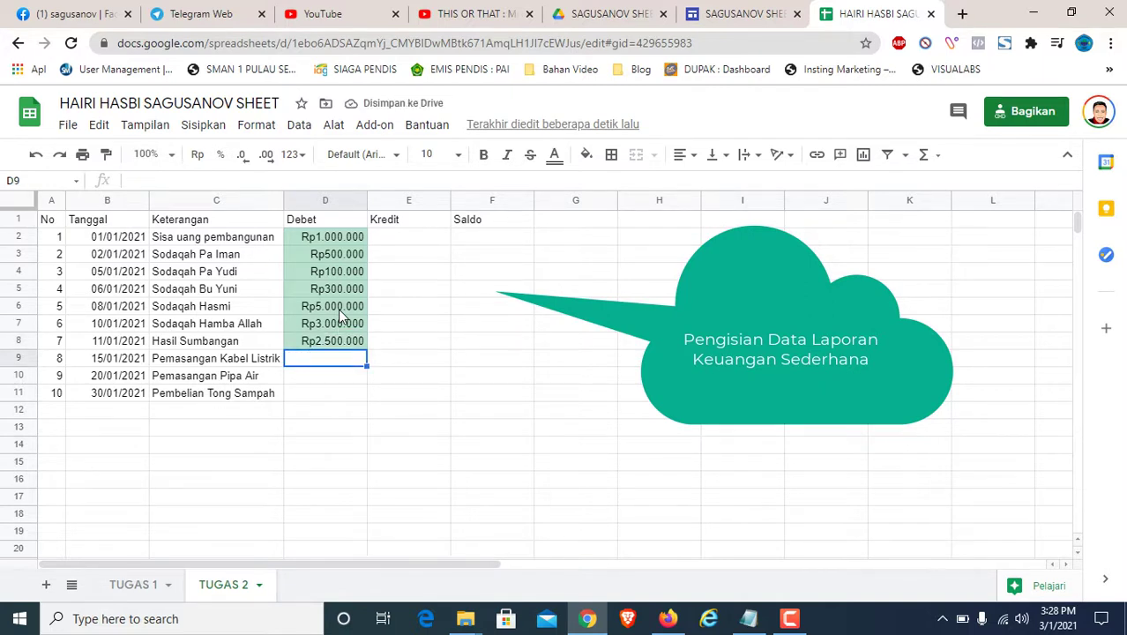
type("3.000.")
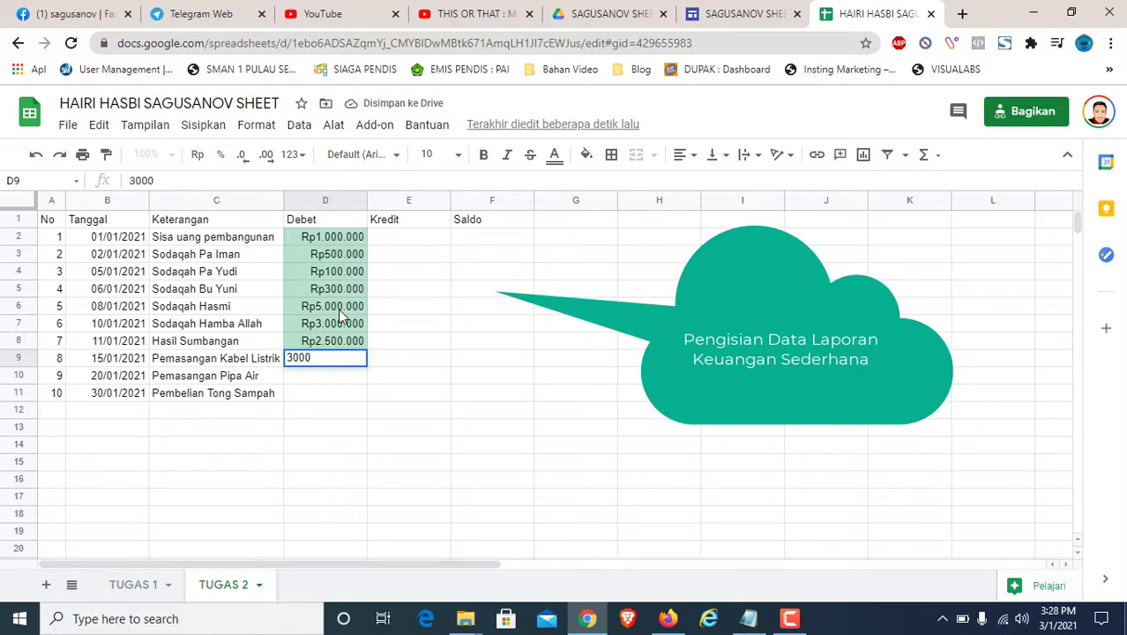
type("000")
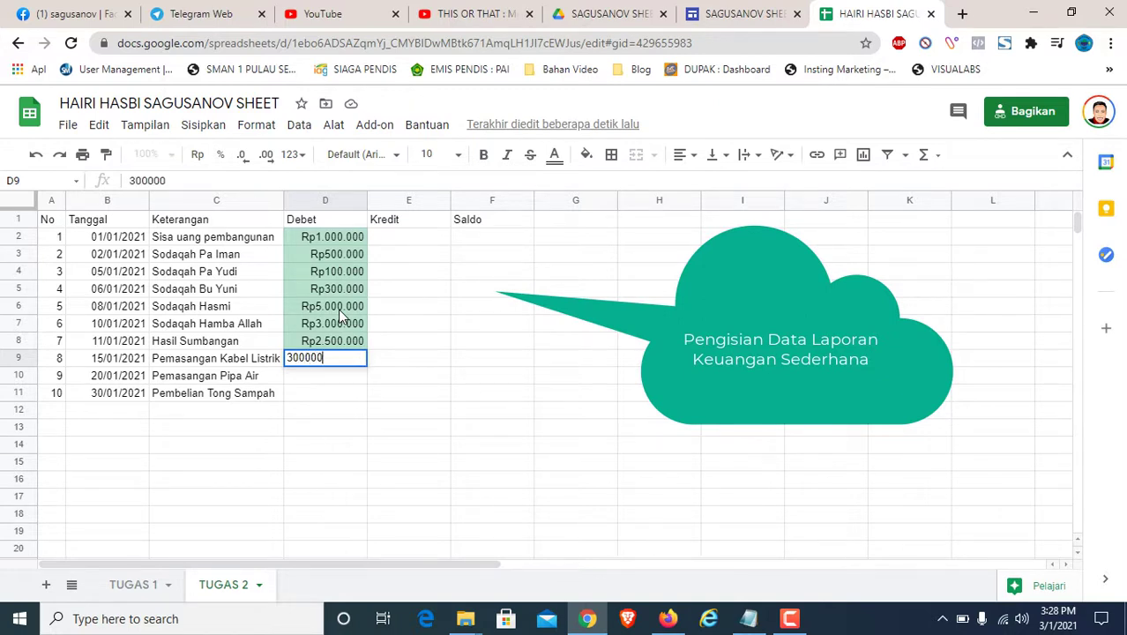
key("Return")
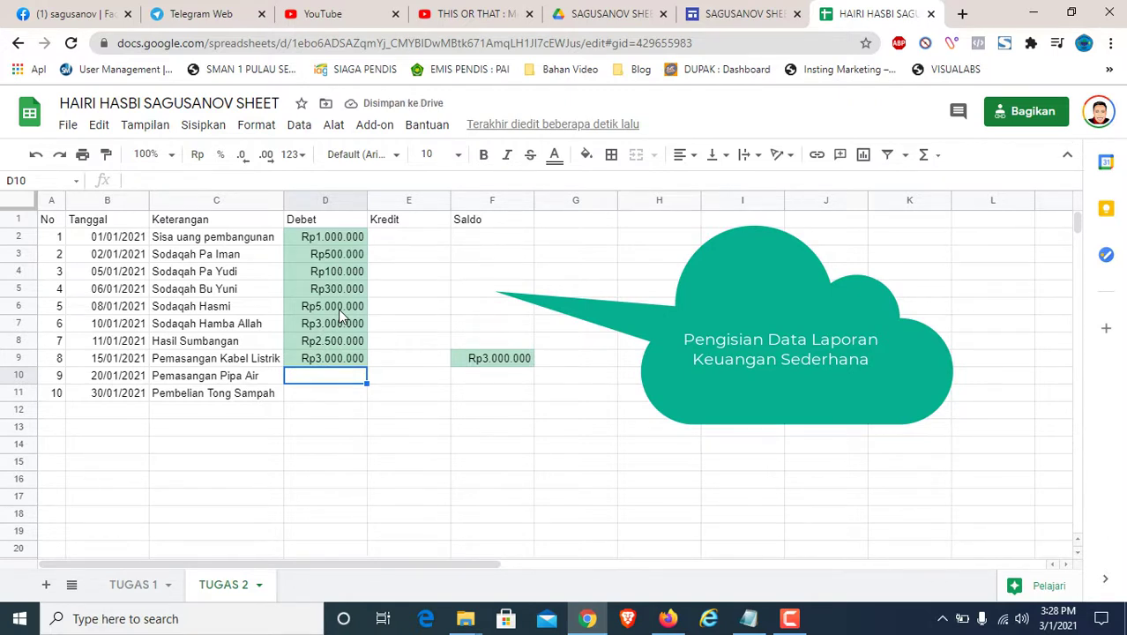
key("ctrl+z")
Step: Fill the Kredit column for entries 8 to 10 with 3000000 in E9, 1000000 in E10 and 500000 in E11
left_click(394, 361)
type("3.00")
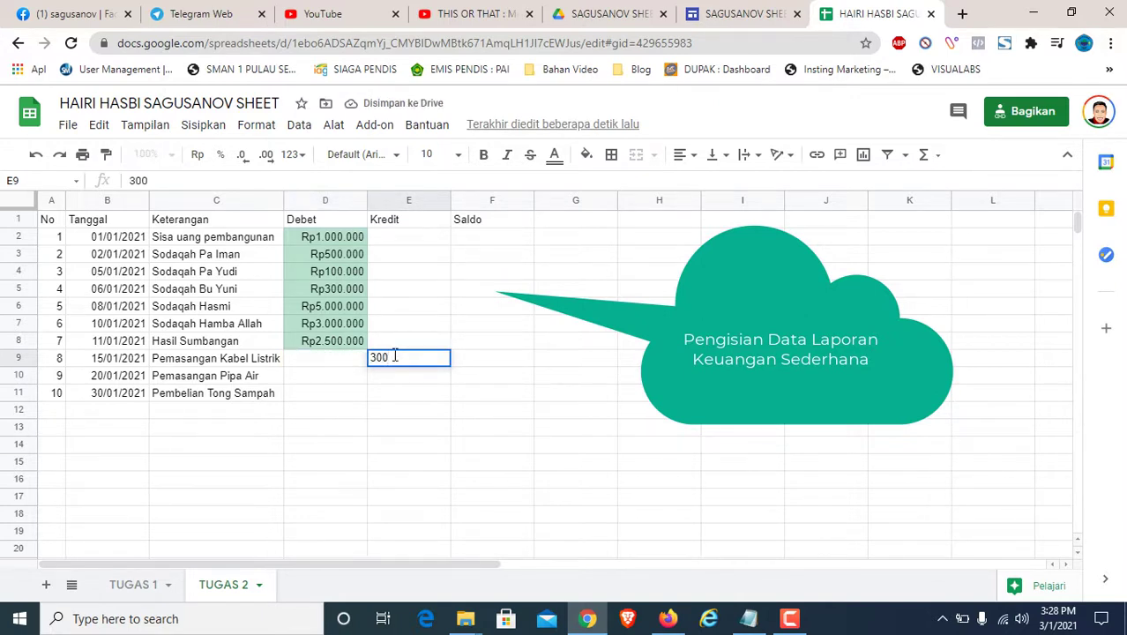
type("0")
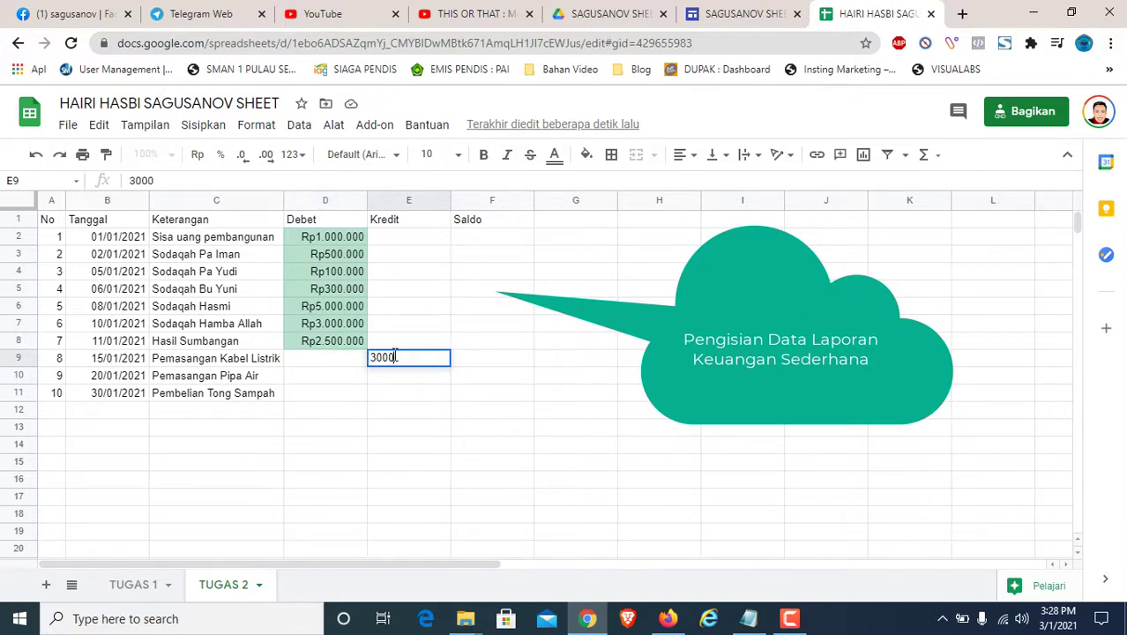
type(".000")
key("Return")
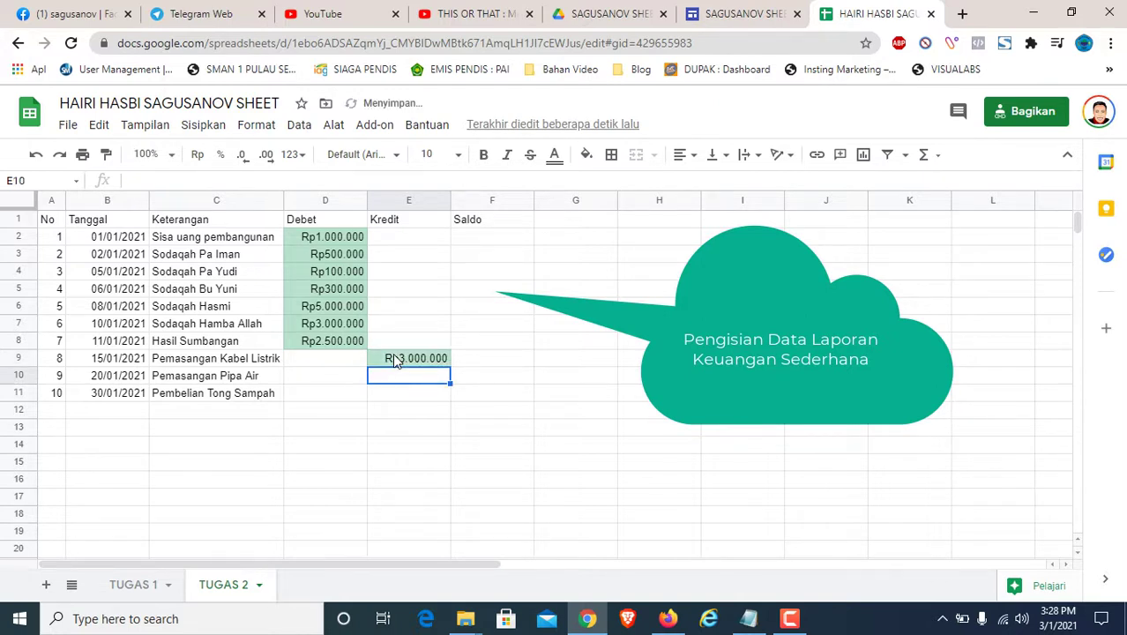
type("1.00")
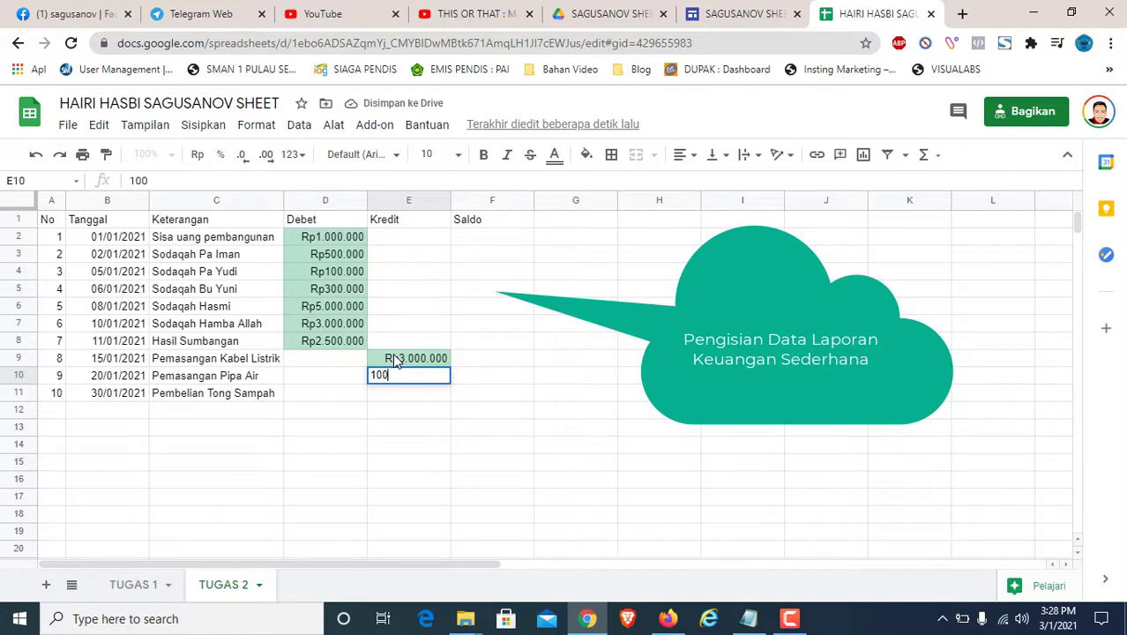
type("0")
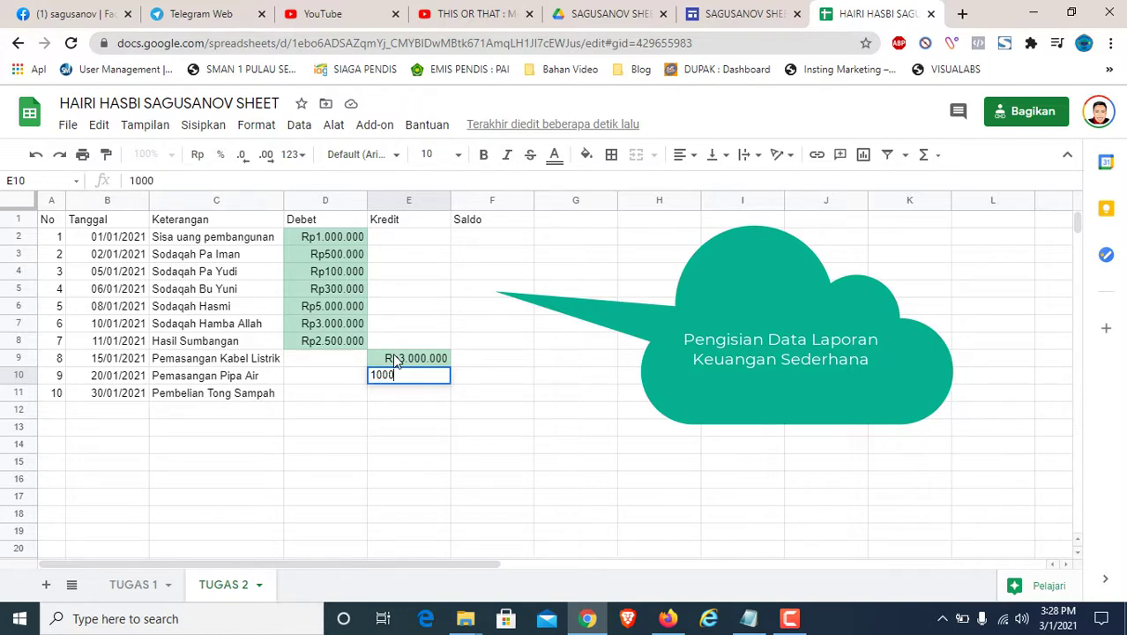
type(".000")
key("Return")
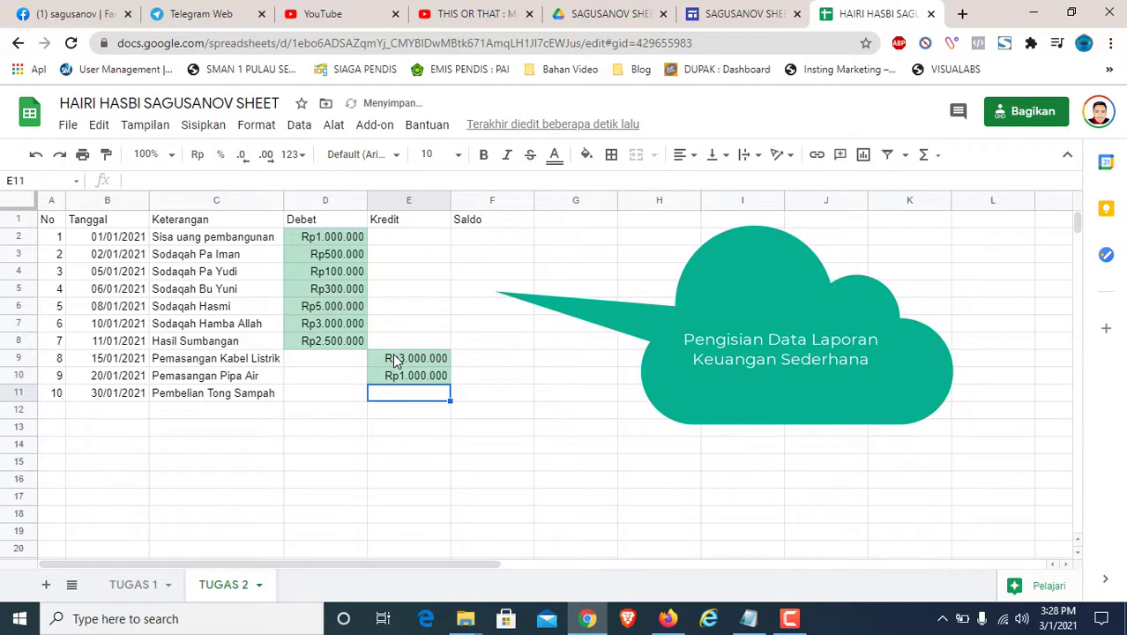
type("500")
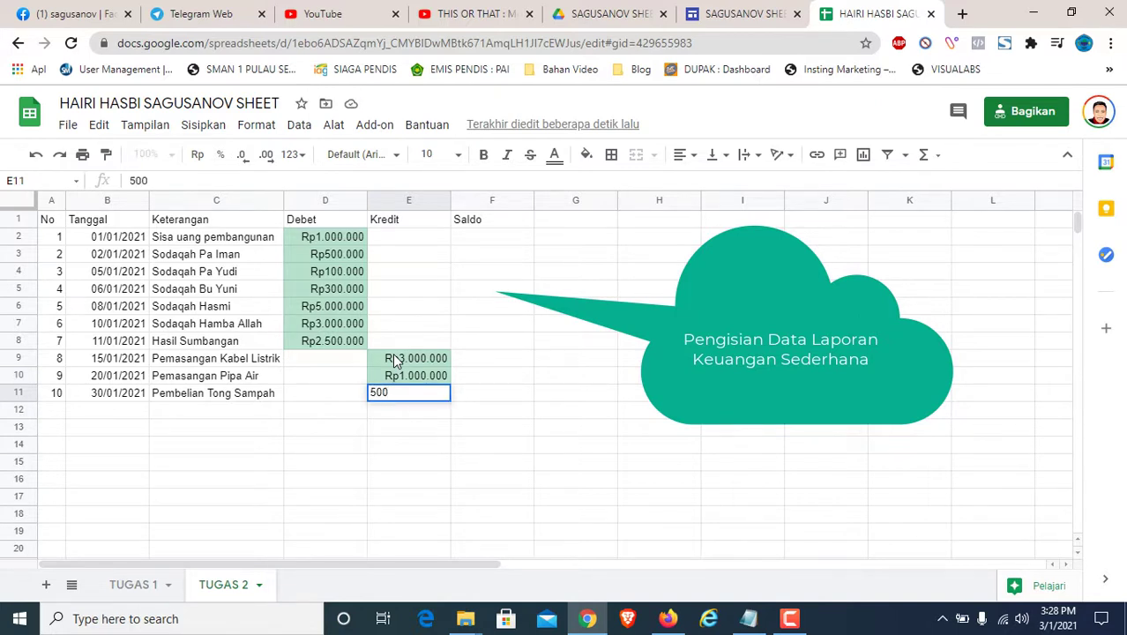
type(".000")
key("Return")
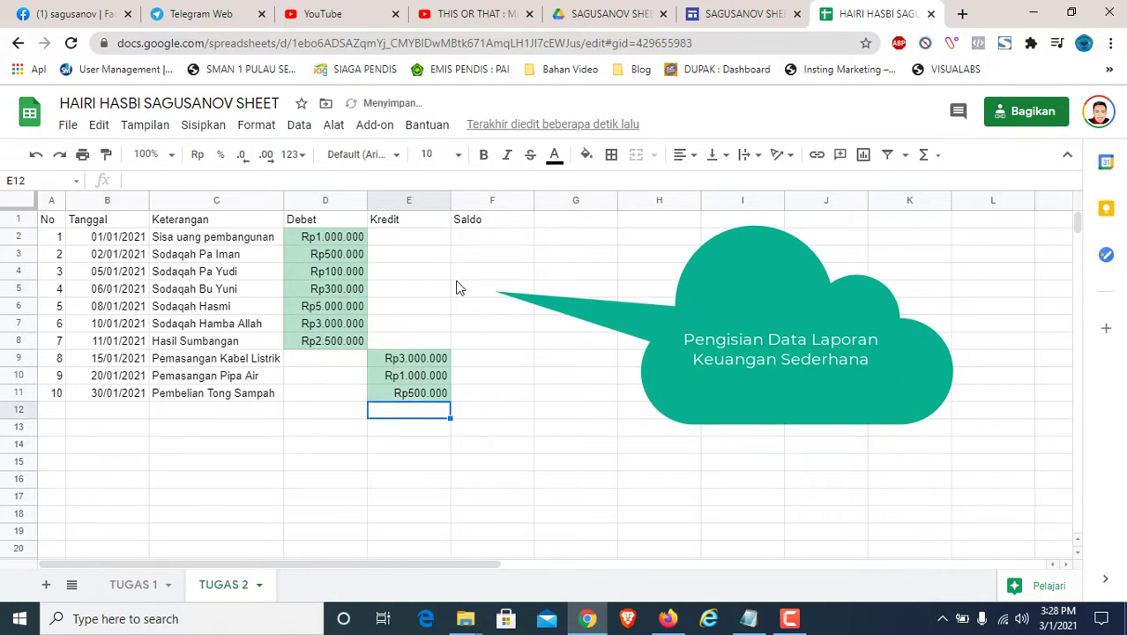
Step: Set the opening Saldo in F2 to the first debit with the formula =D2
left_click(490, 240)
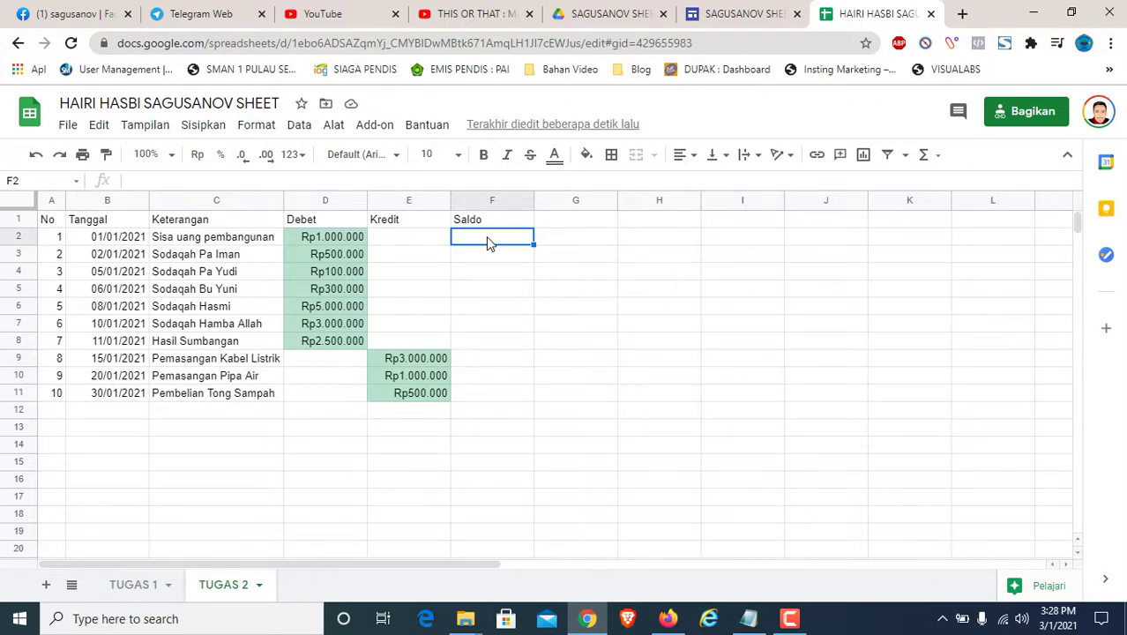
type("=")
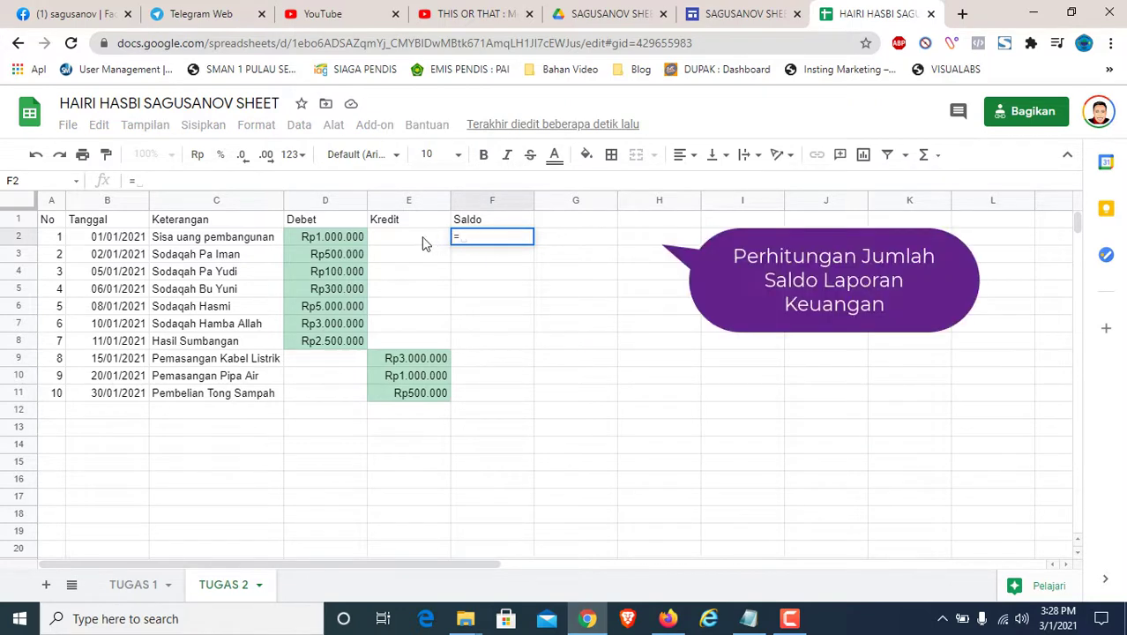
left_click(358, 240)
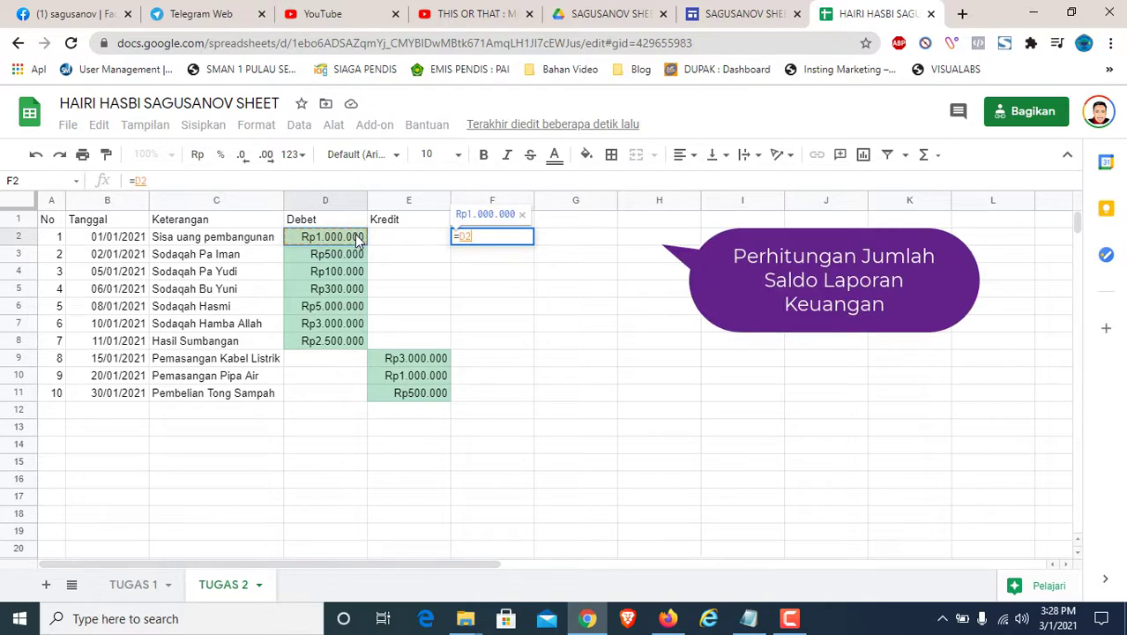
key("Return")
Step: Calculate the second Saldo in F3 by adding its debit to the previous balance with =F2+D3
type("=")
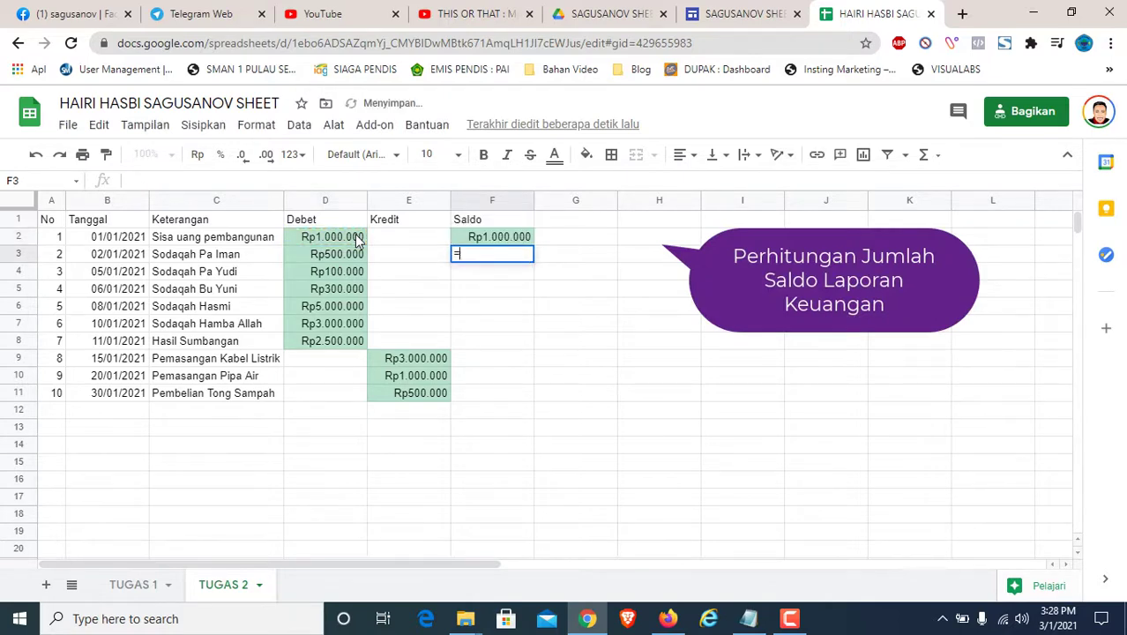
left_click(490, 233)
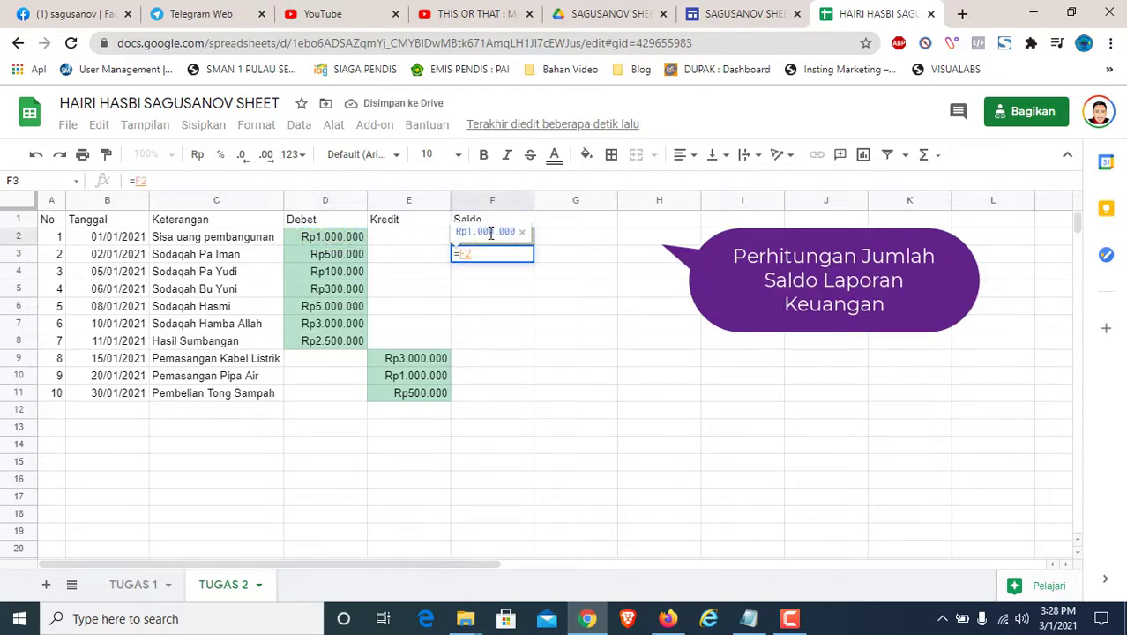
type("++")
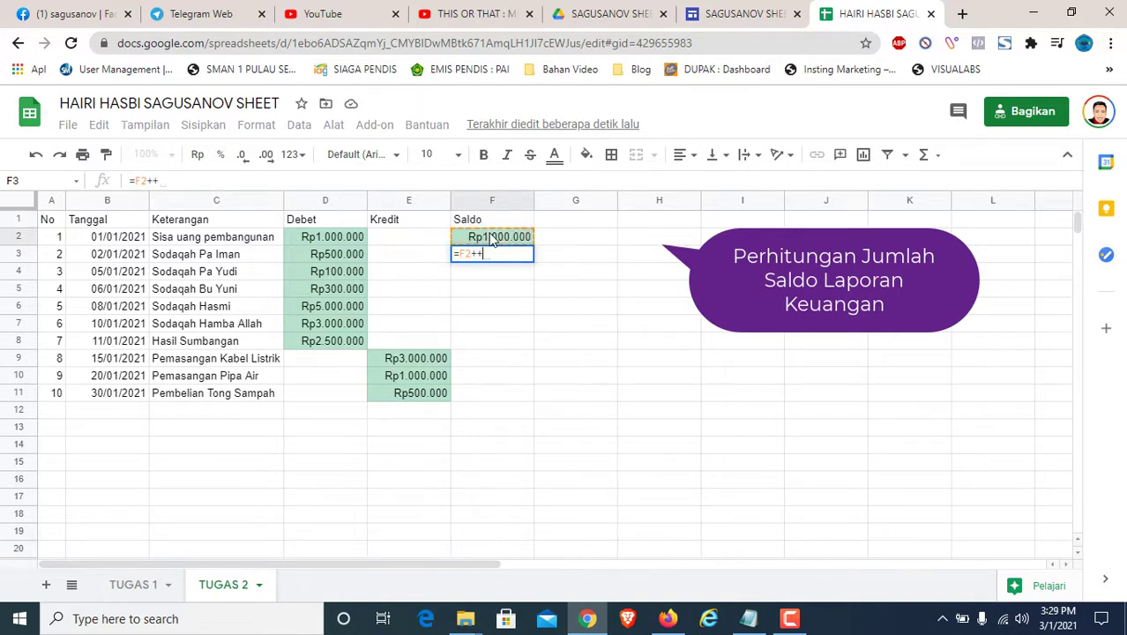
key("BackSpace")
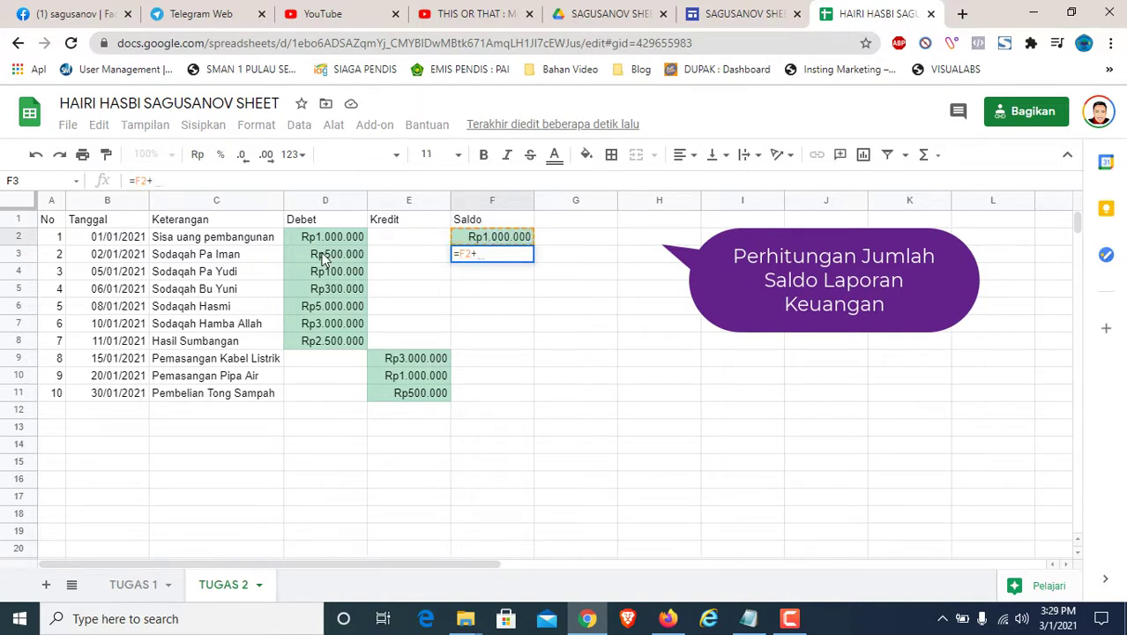
left_click(323, 256)
key("Return")
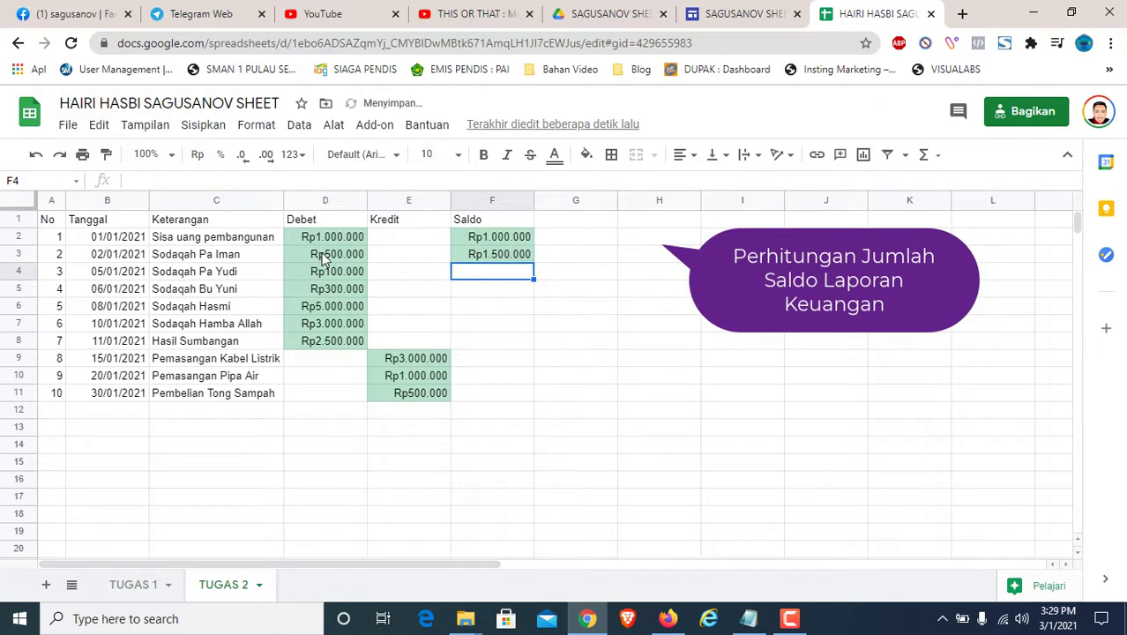
Step: Calculate the third Saldo in F4 by adding its debit to the previous balance with =F3+D4
type("=")
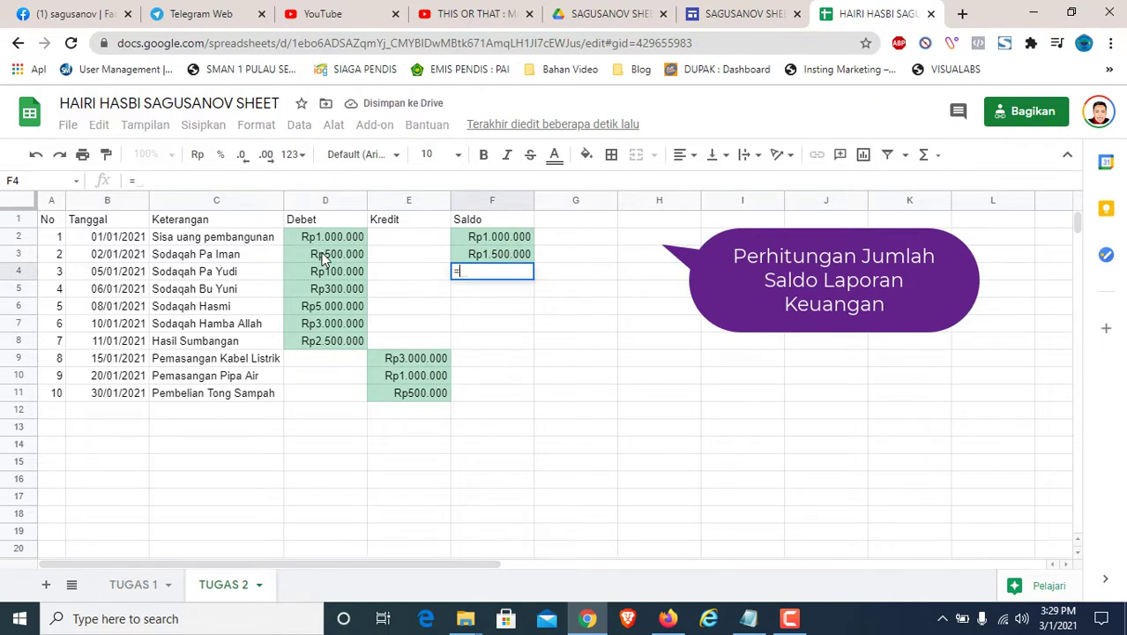
left_click(507, 253)
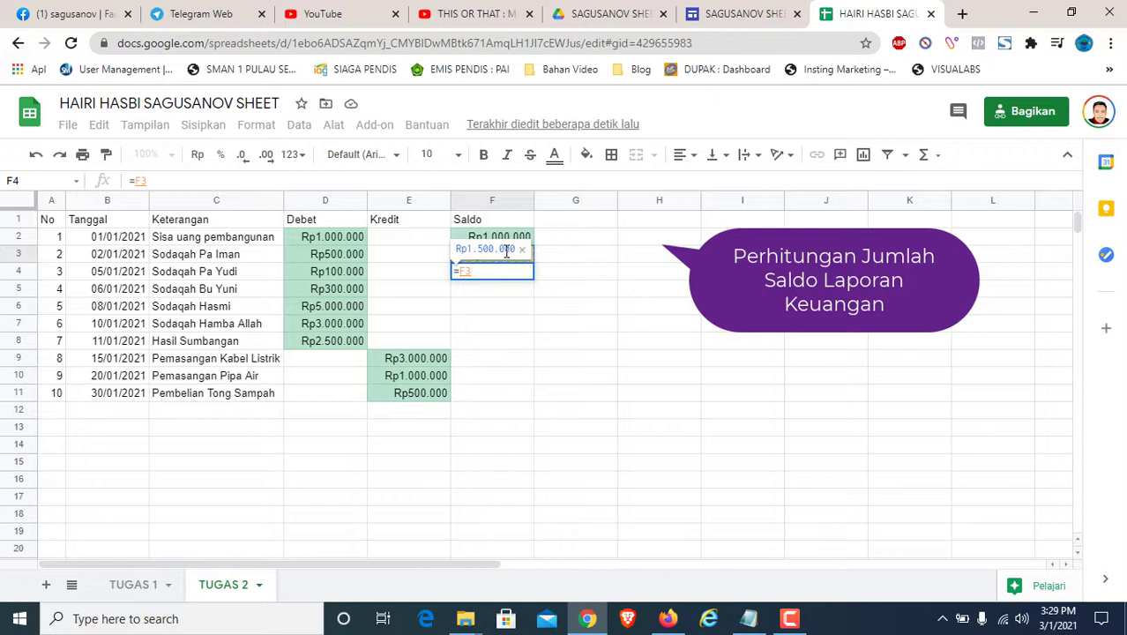
type("+")
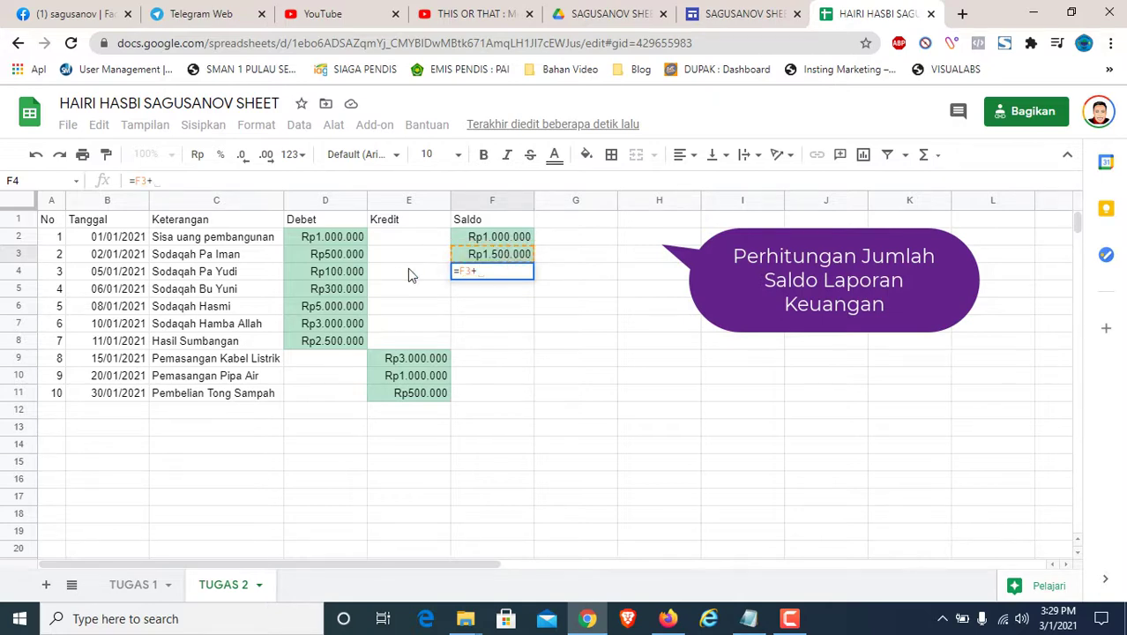
left_click(348, 275)
key("Return")
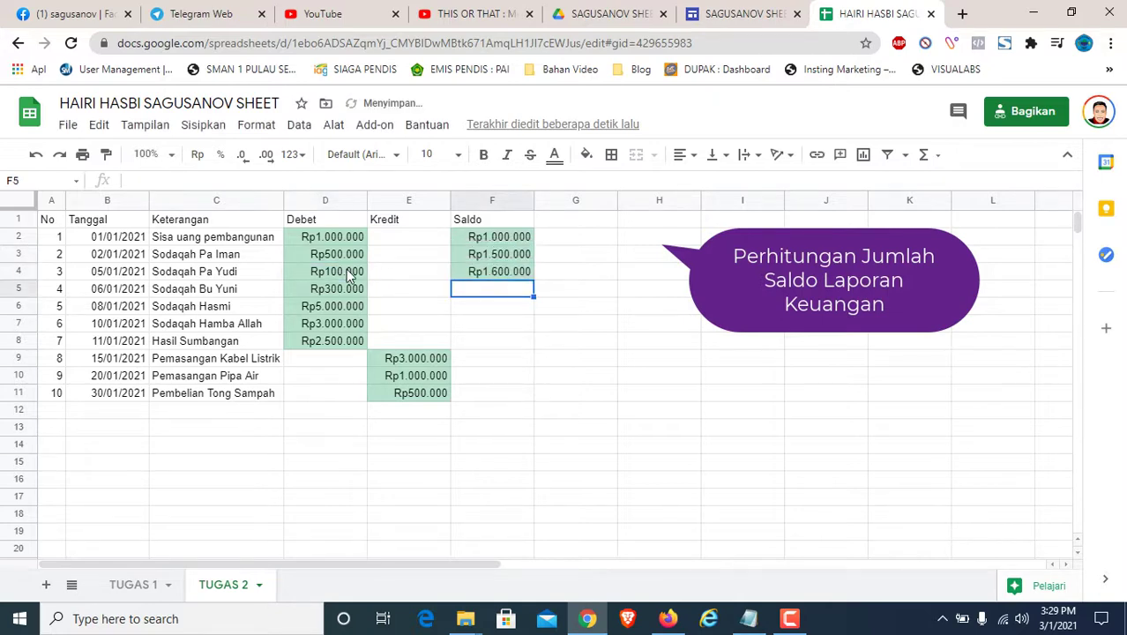
Step: Calculate the fourth Saldo in F5 from its debit and the previous balance with =D5+F4
type("=")
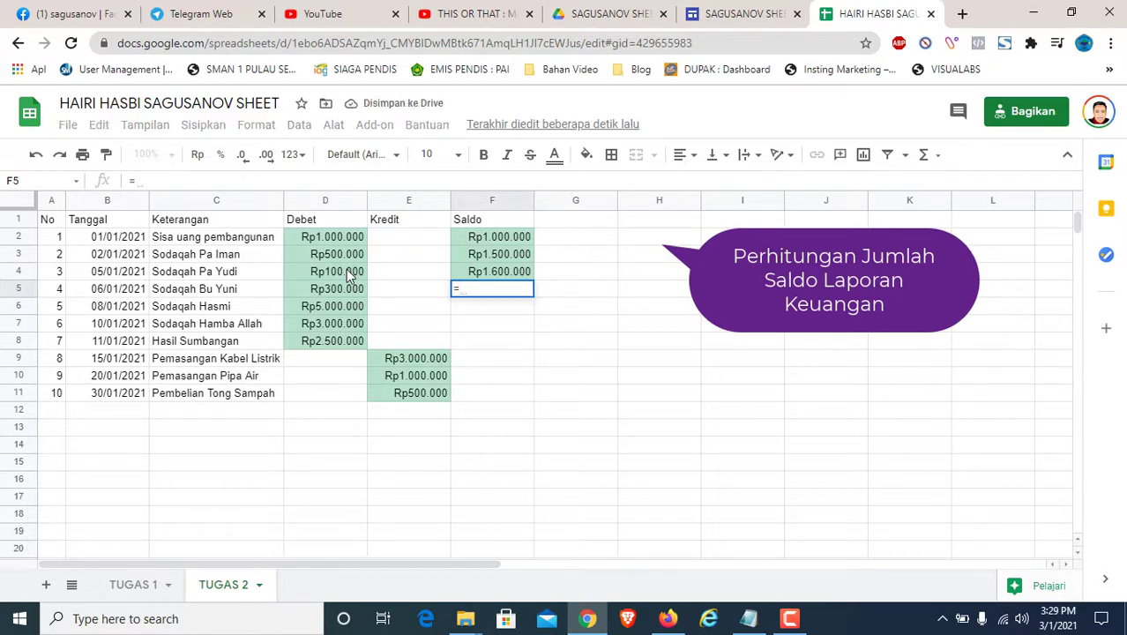
left_click(360, 291)
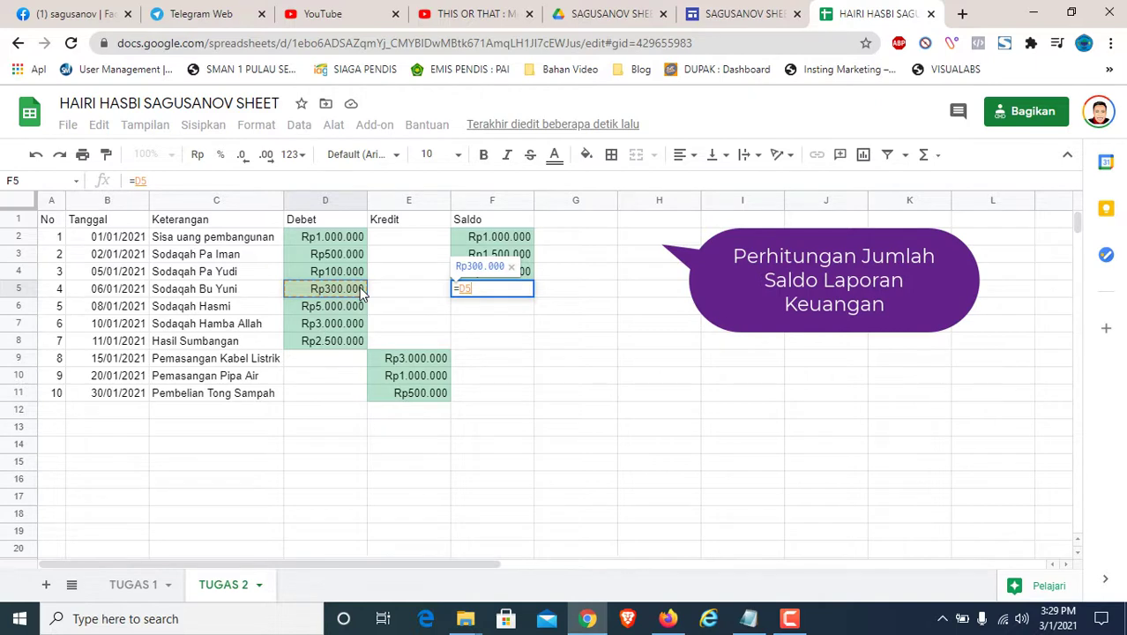
type("+")
left_click(515, 276)
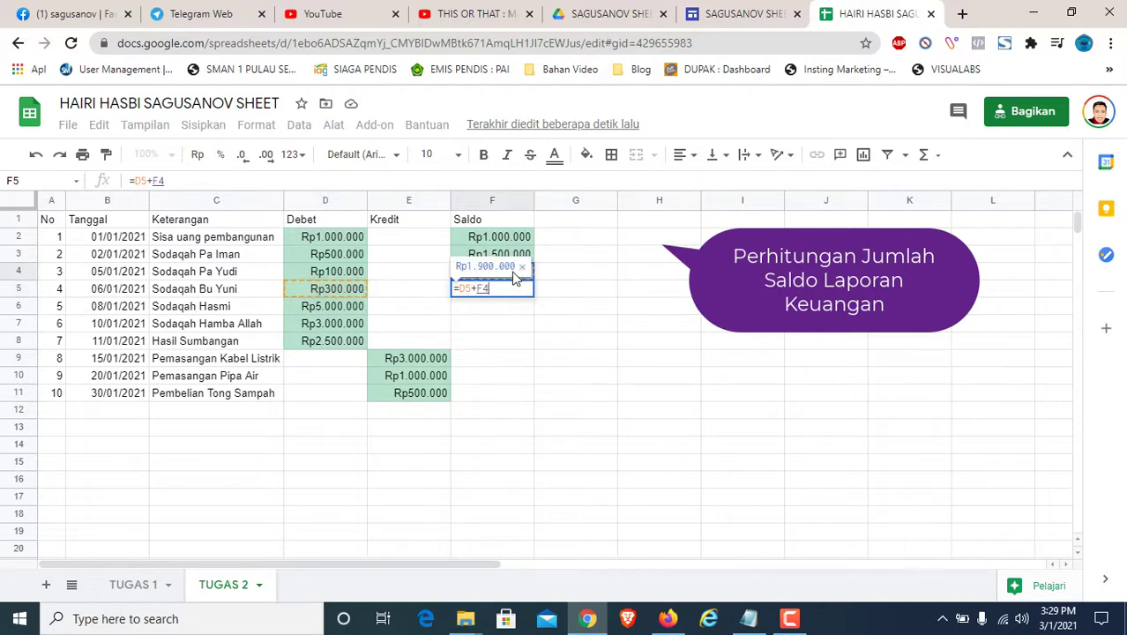
key("Return")
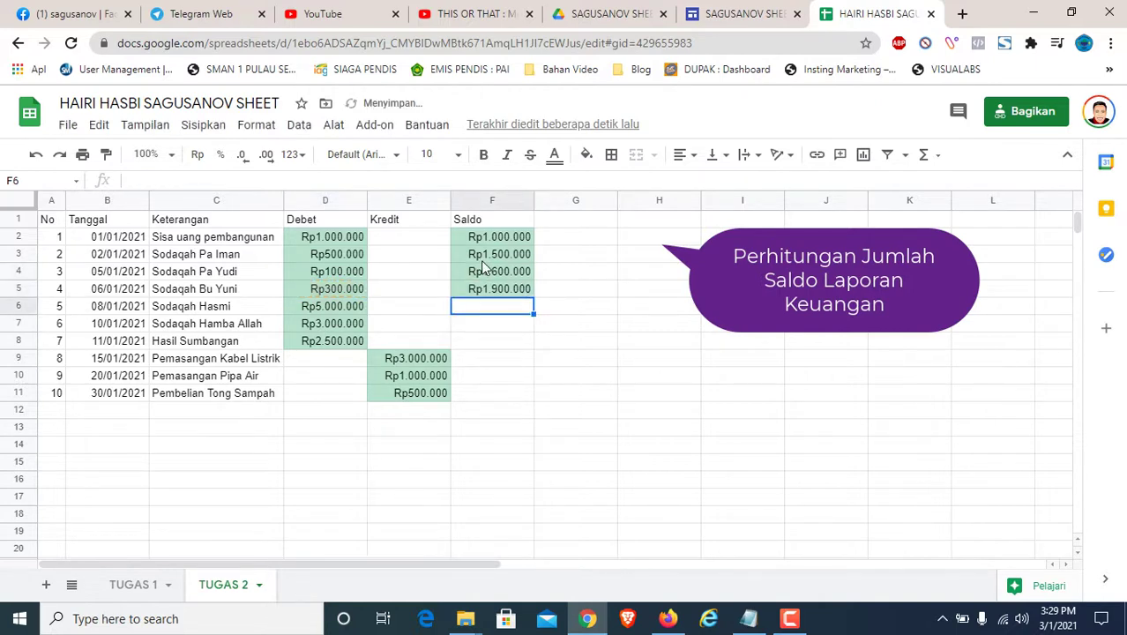
Step: Calculate the fifth Saldo in F6 by adding its debit to the previous balance with =F5+D6
type("=")
left_click(509, 287)
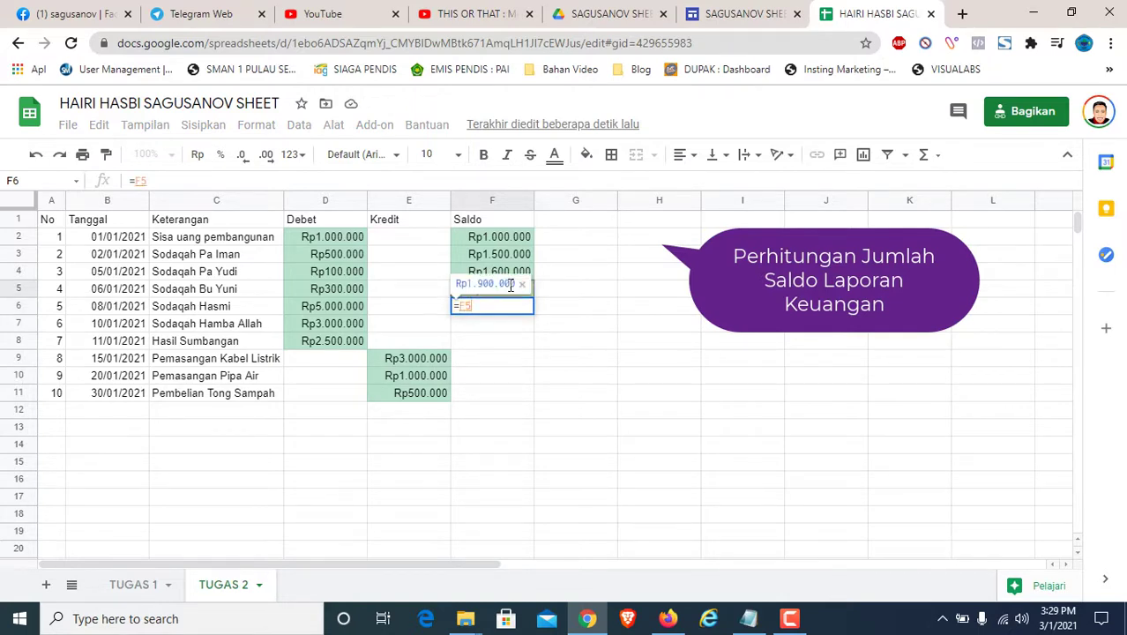
type("+")
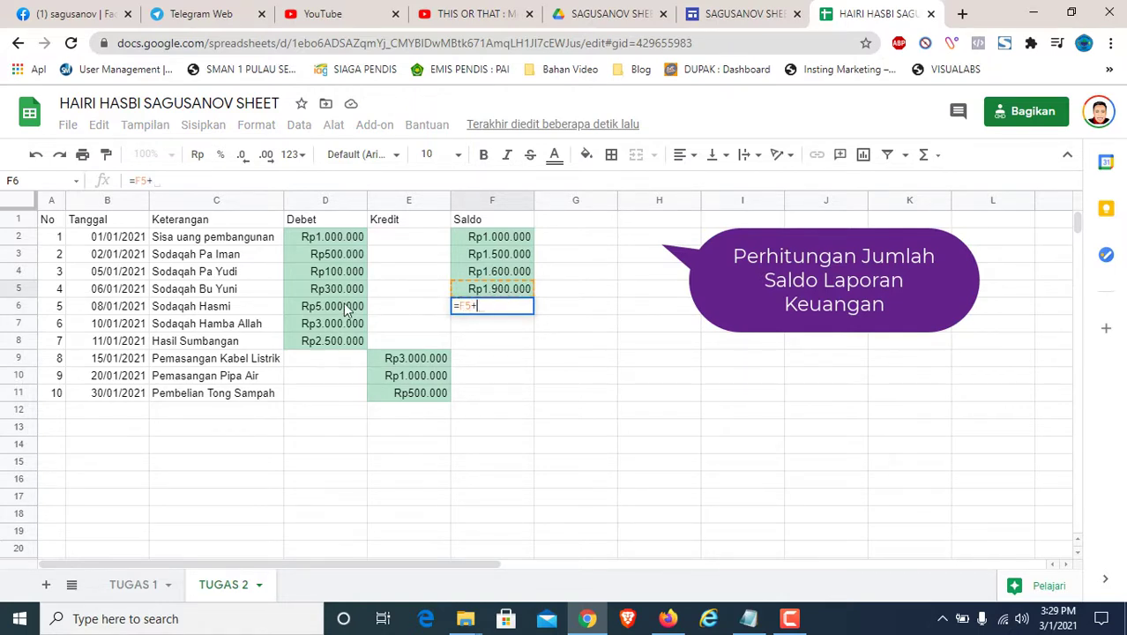
left_click(346, 306)
key("Return")
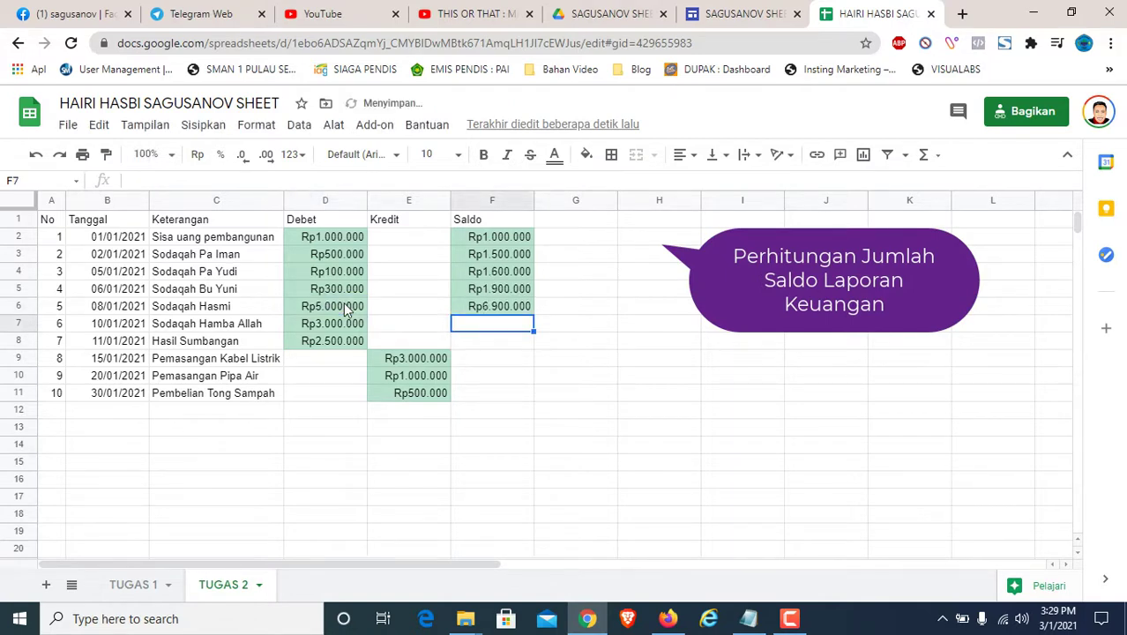
Step: Try to calculate the sixth Saldo in F7 with the formula =+D7
type("=")
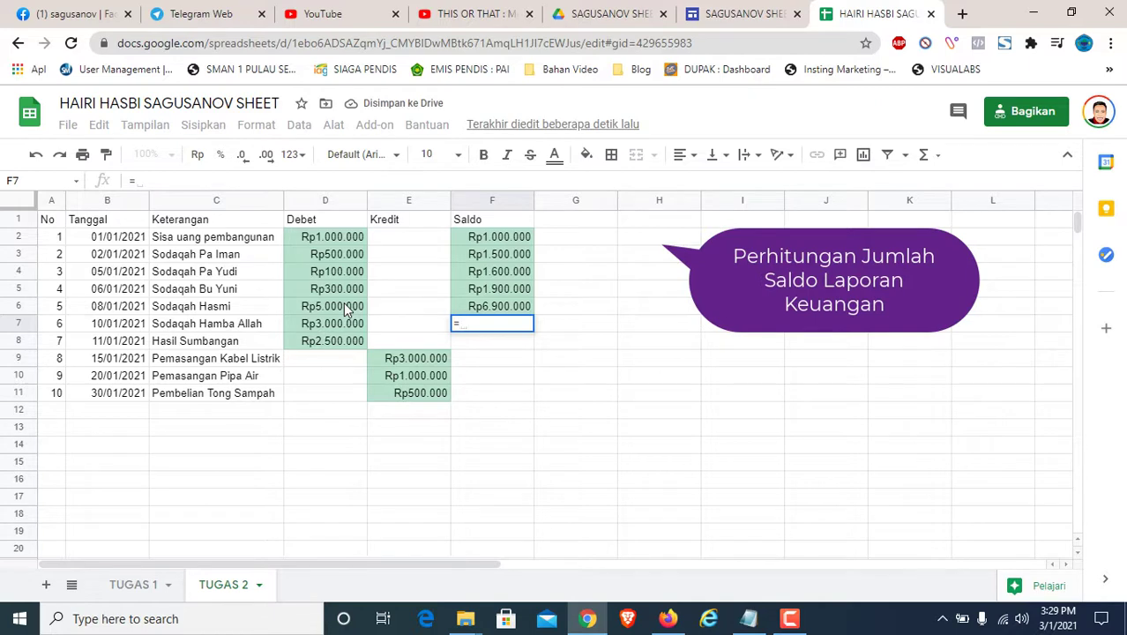
type("+")
left_click(345, 325)
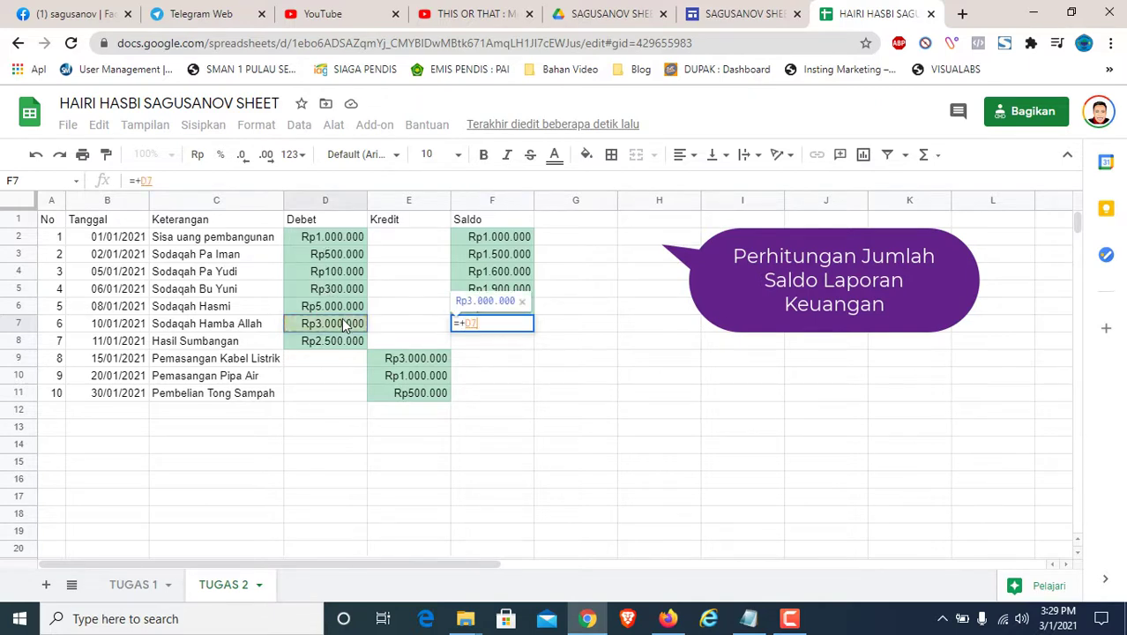
key("Return")
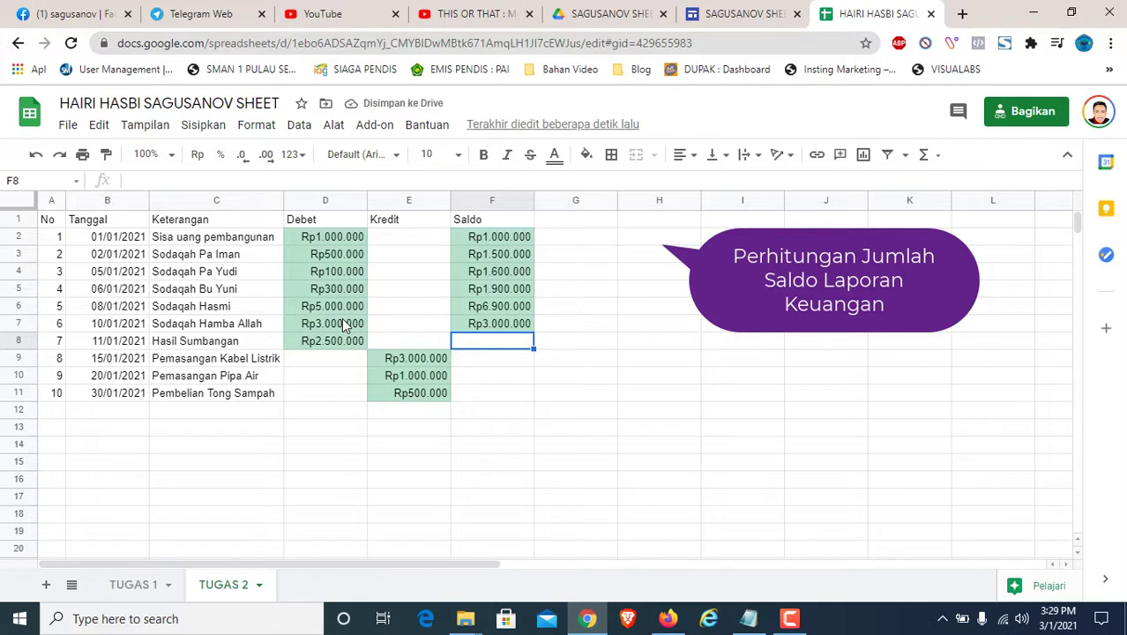
Step: Calculate the seventh Saldo in F8 by adding its debit to the previous balance with =F7+D8
type("=")
left_click(485, 323)
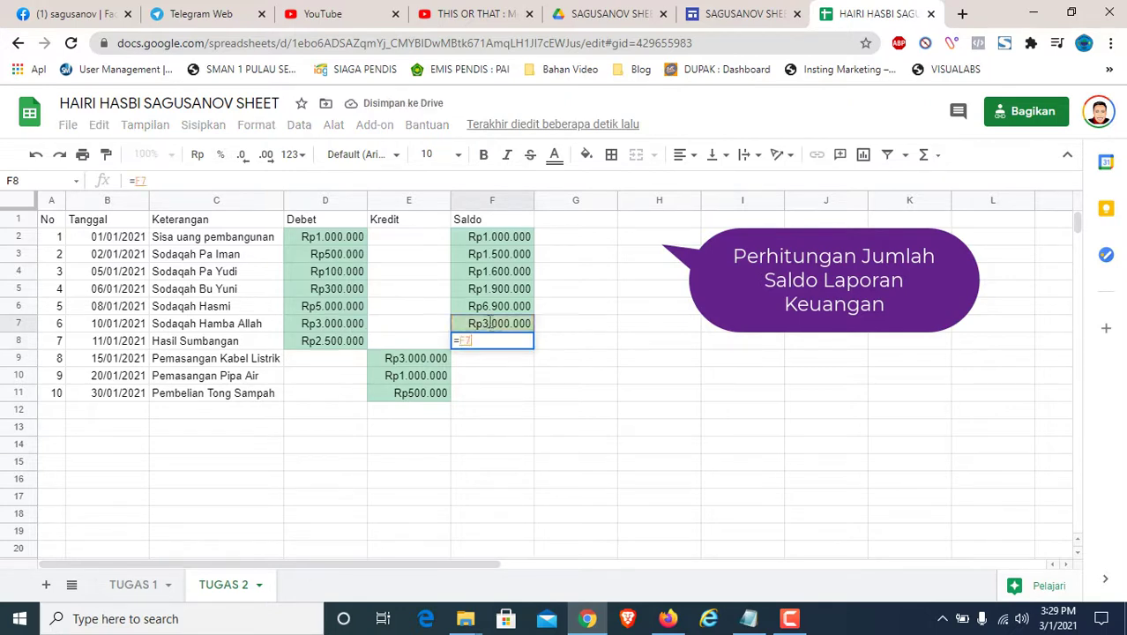
type("+")
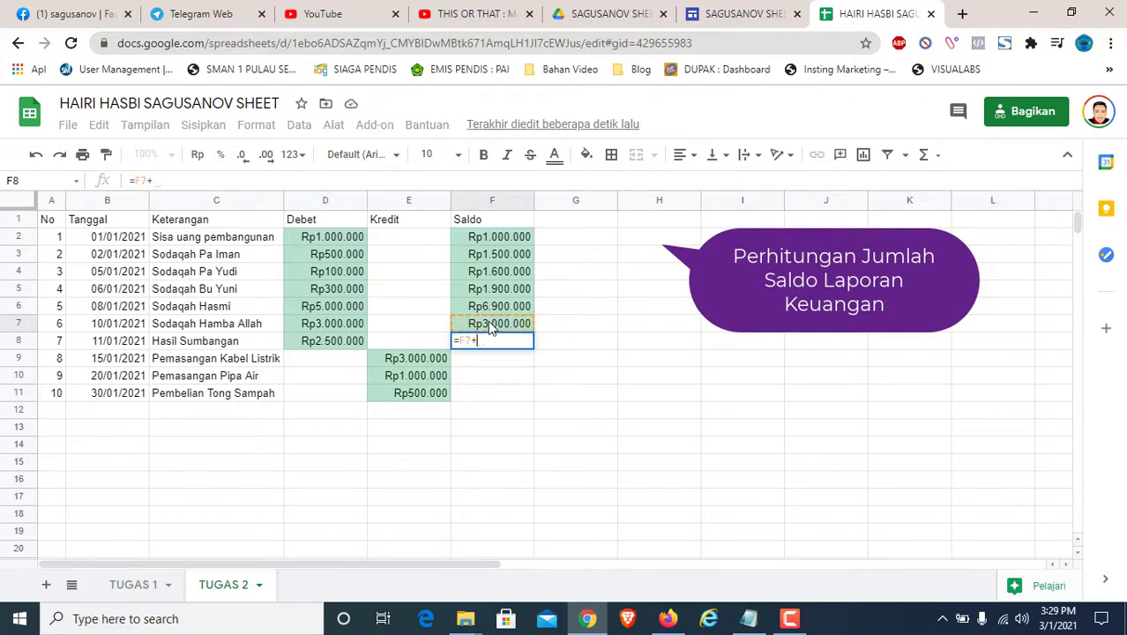
left_click(356, 343)
key("Return")
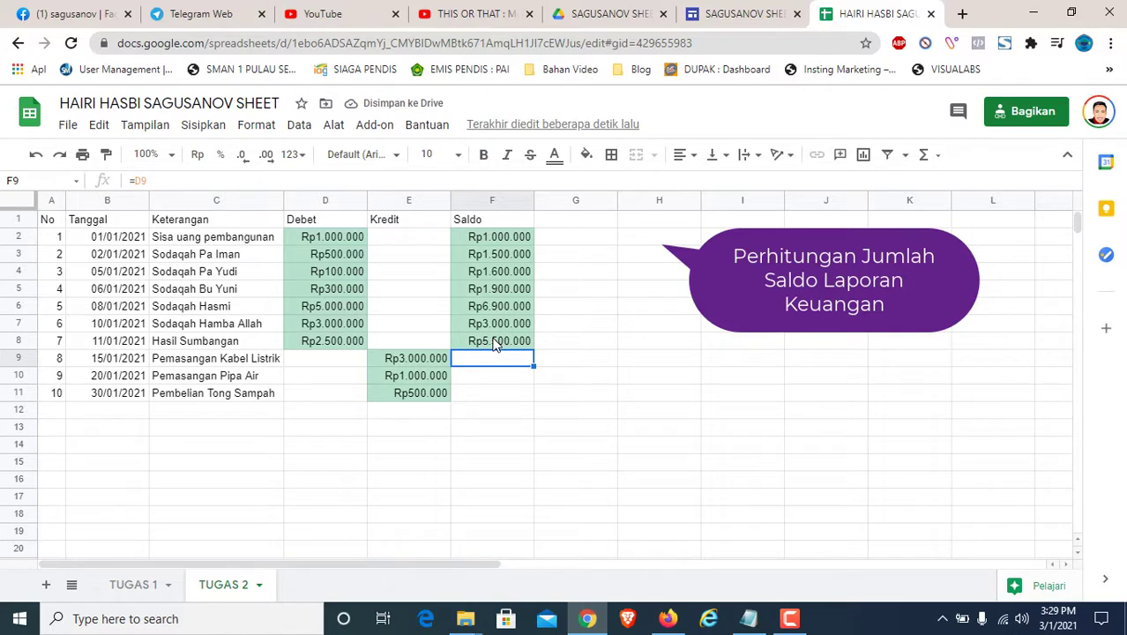
Step: Try to correct the sixth Saldo in F7 by replacing its formula with =F6+D8
left_click(505, 326)
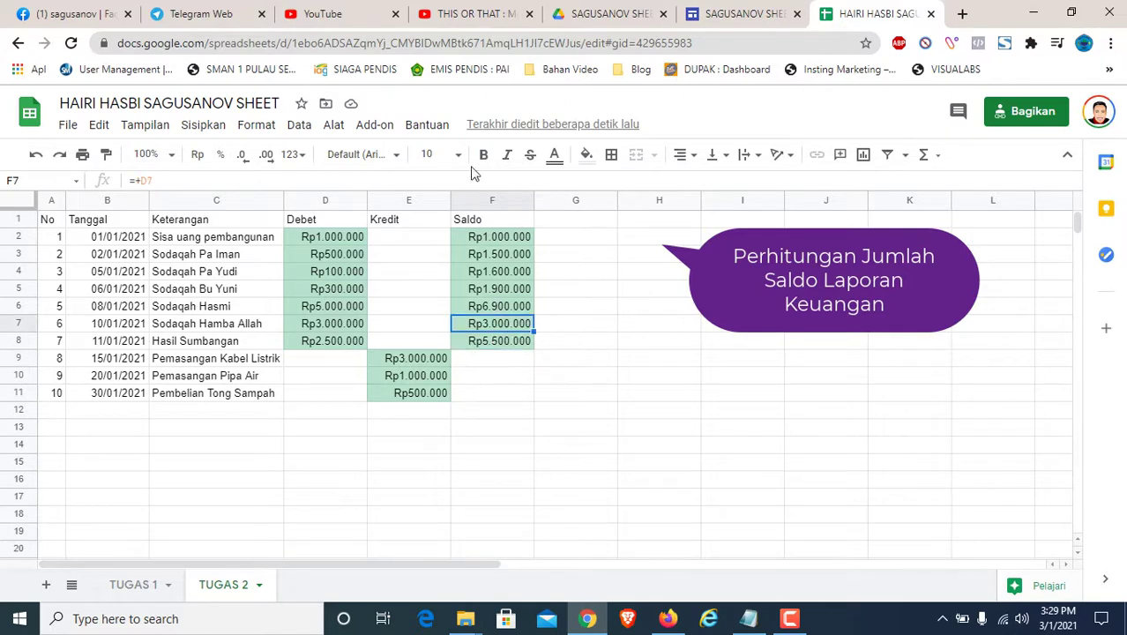
left_click(222, 181)
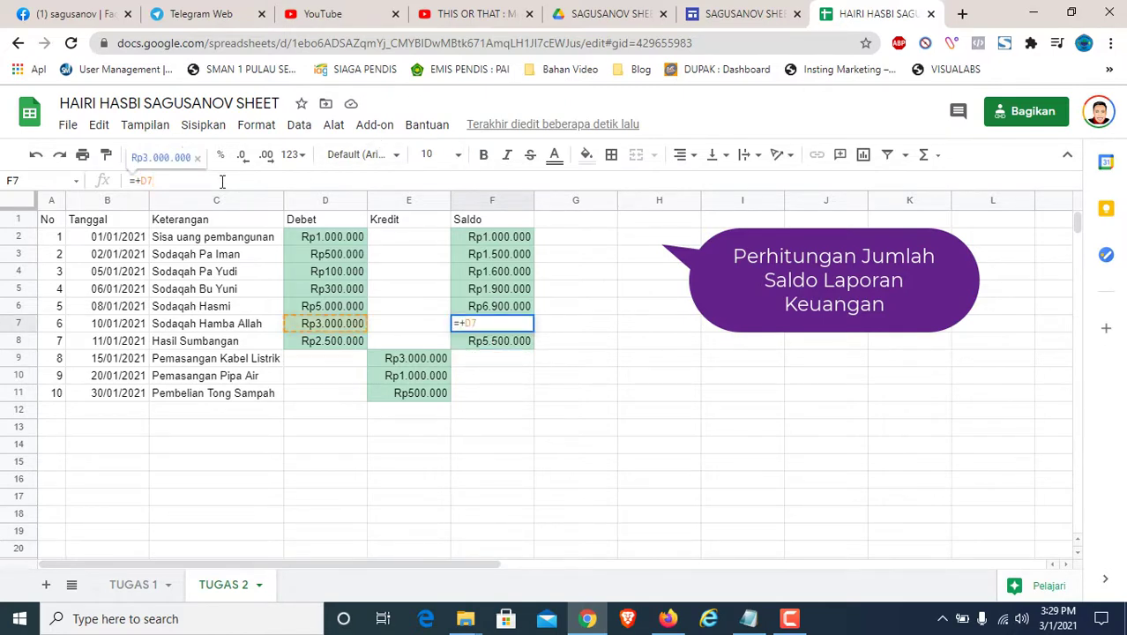
key("BackSpace")
key("BackSpace")
key("BackSpace")
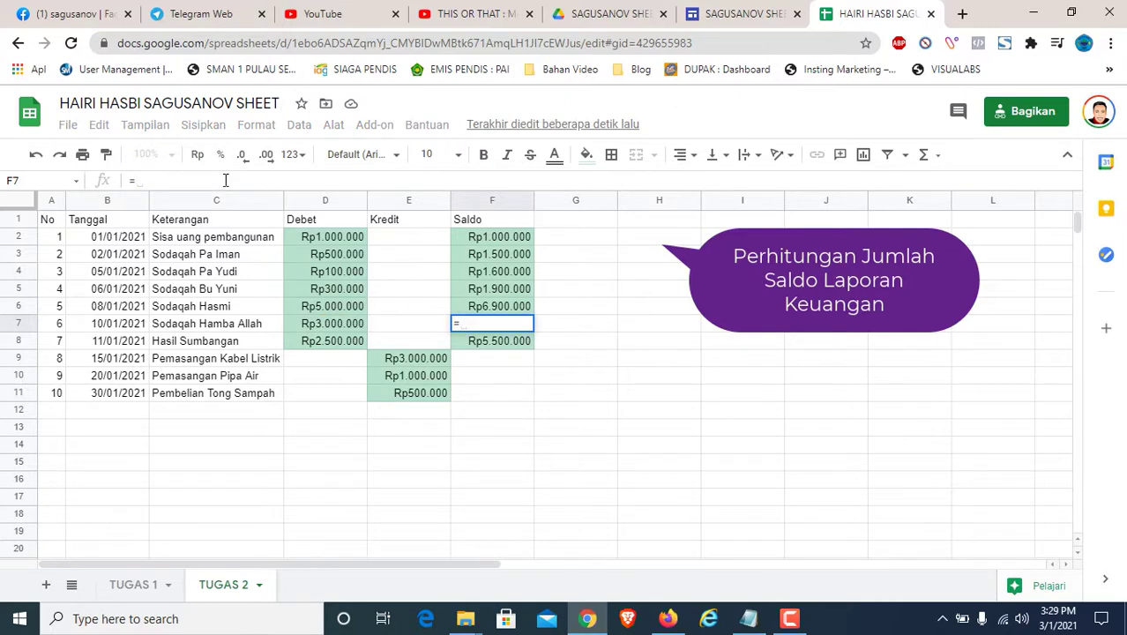
left_click(504, 311)
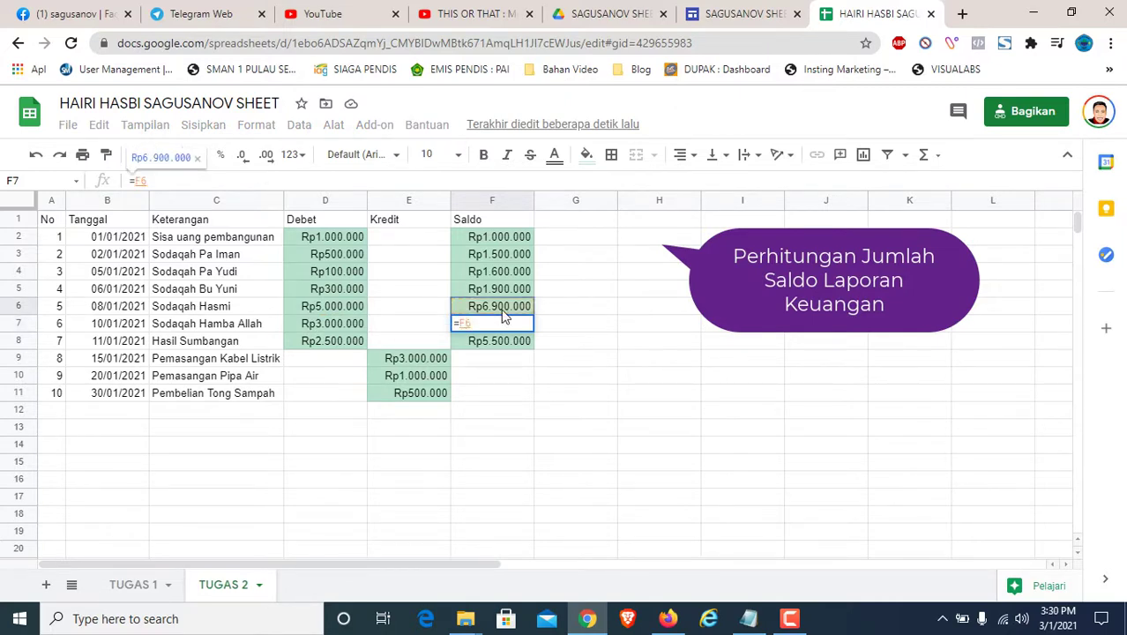
type("+")
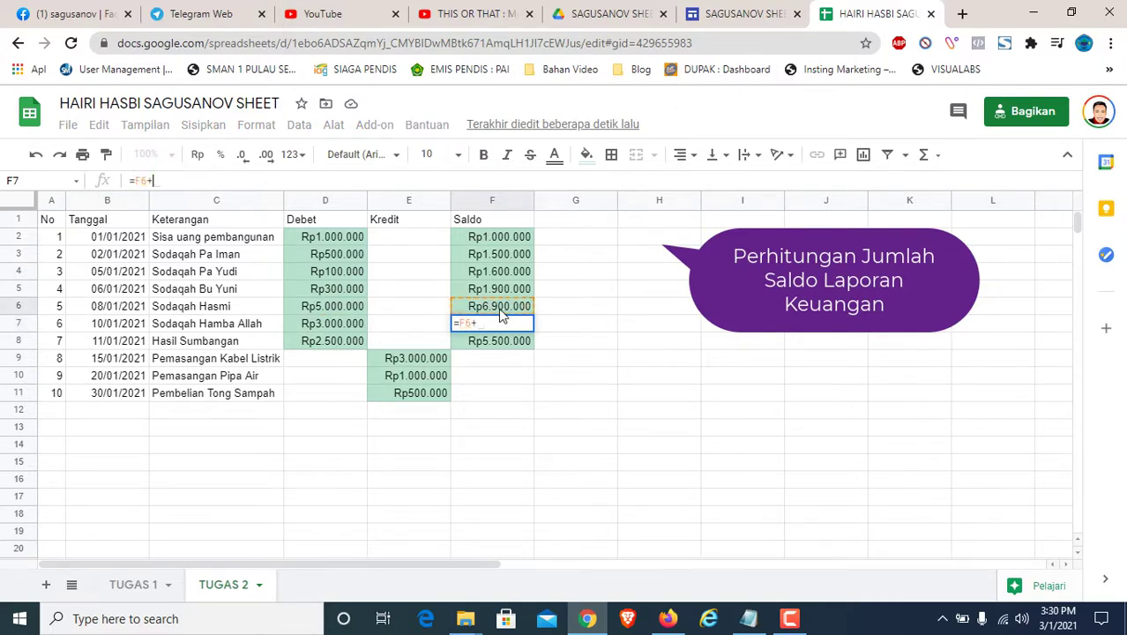
left_click(333, 343)
key("Return")
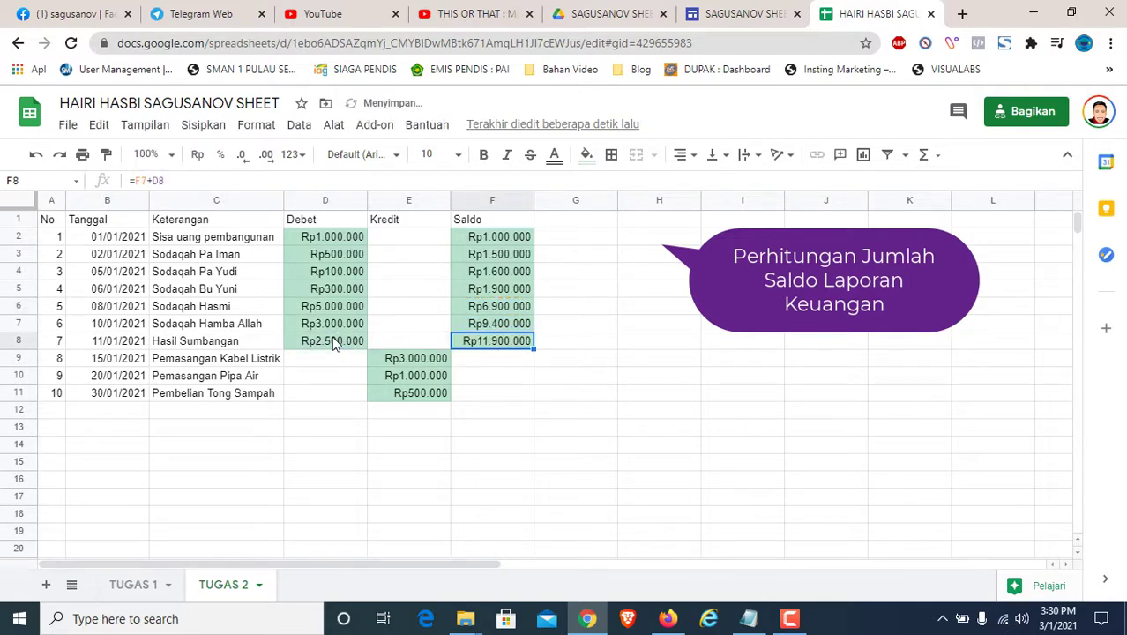
Step: Correct the debit reference in the F7 Saldo formula so it reads =F6+D7
left_click(517, 308)
left_click(507, 327)
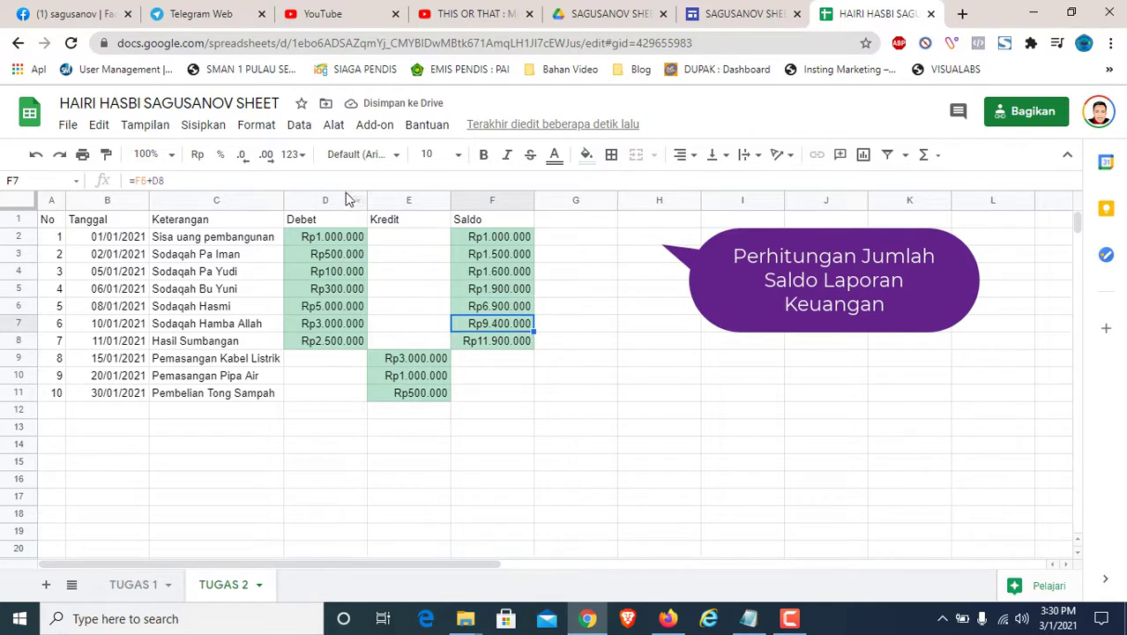
left_click(346, 180)
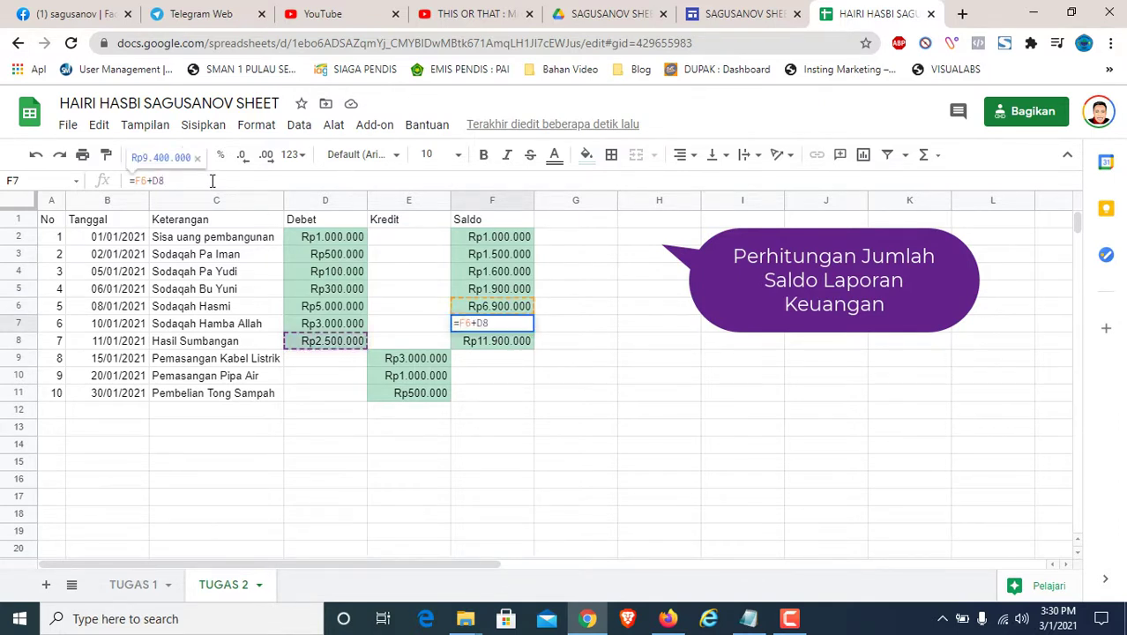
key("BackSpace")
key("BackSpace")
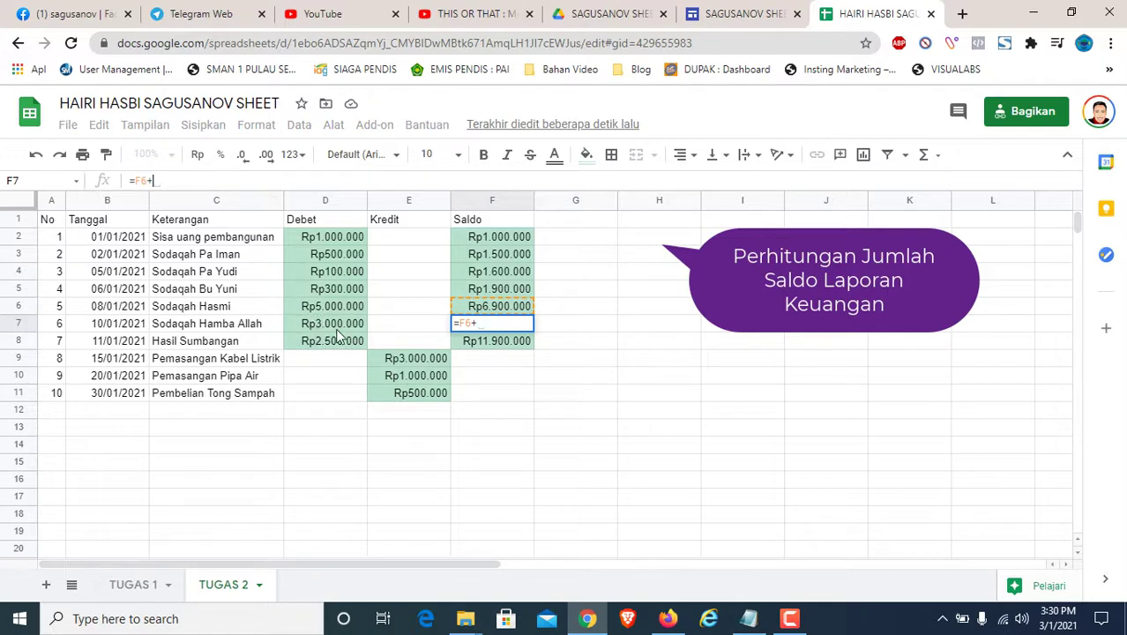
left_click(336, 322)
key("Return")
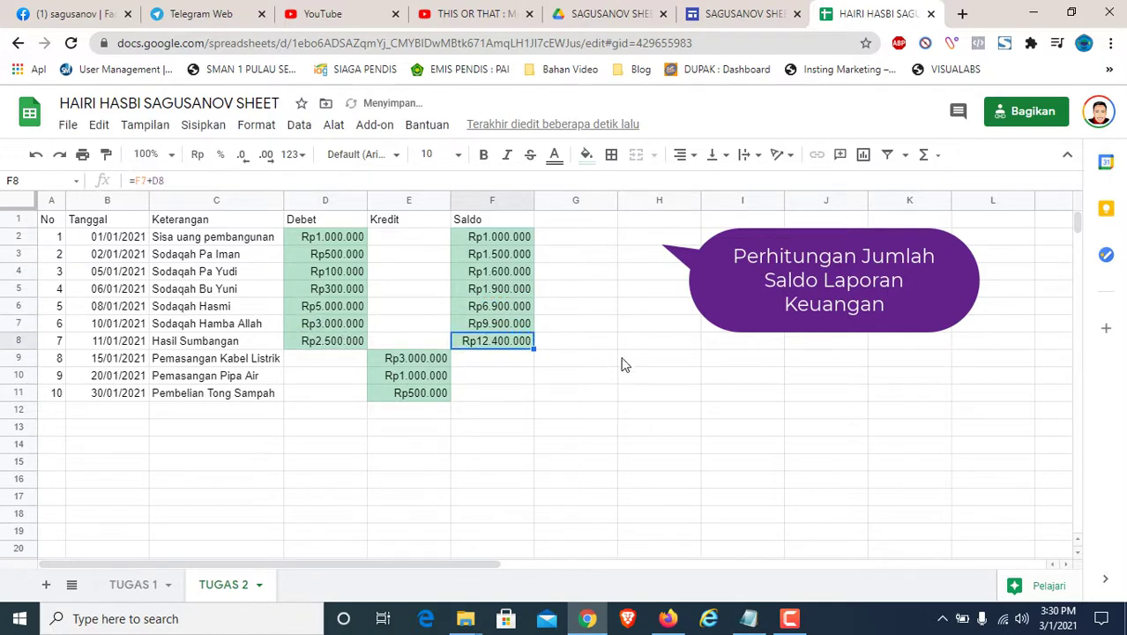
Step: Check the cell references in the Saldo formulas of F6, F7 and F8
left_click(500, 310)
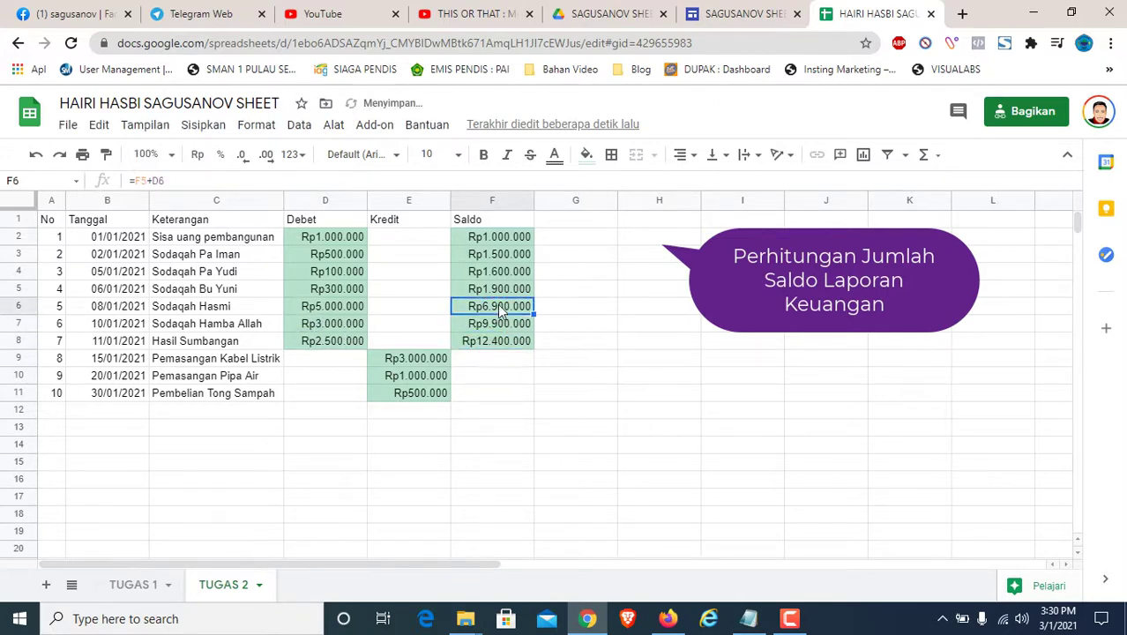
left_click(351, 184)
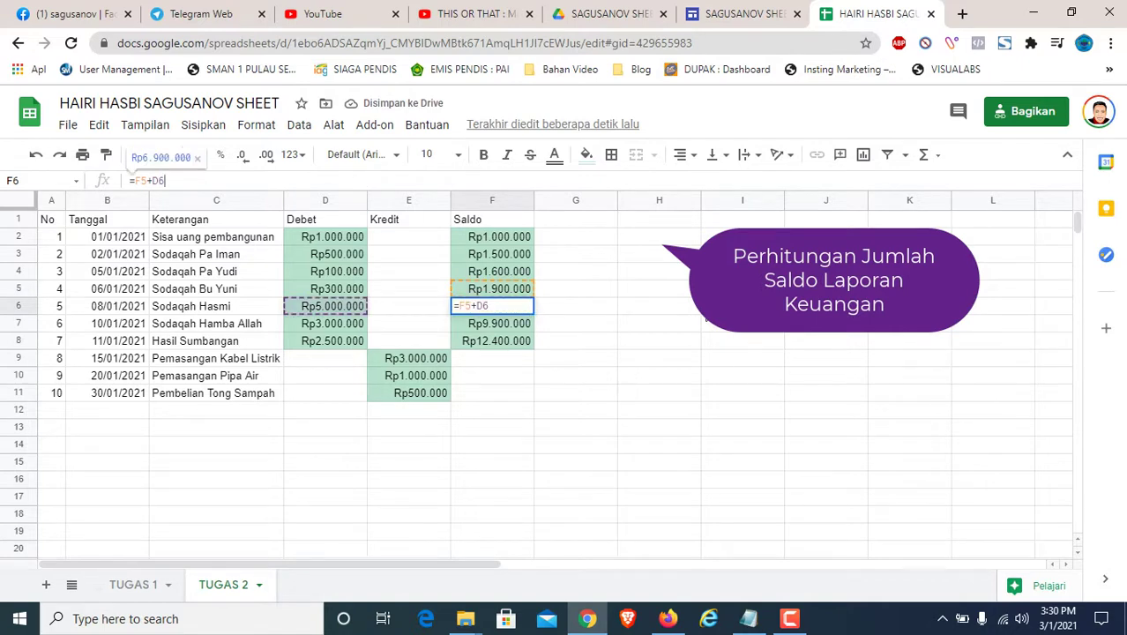
left_click(695, 319)
left_click(510, 325)
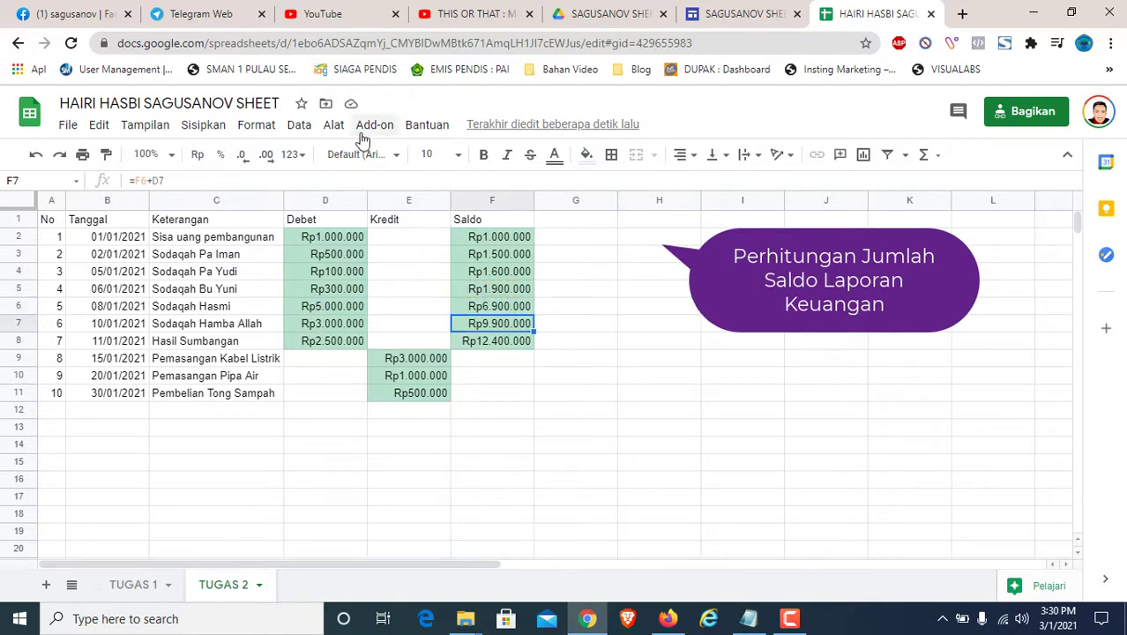
left_click(217, 181)
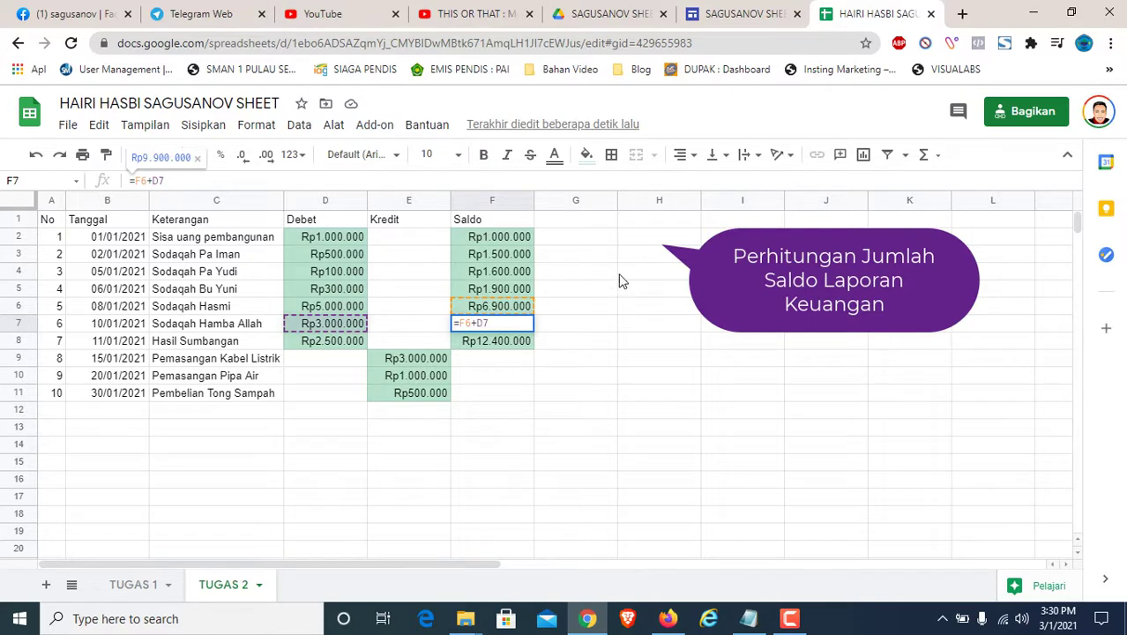
left_click(657, 326)
left_click(493, 341)
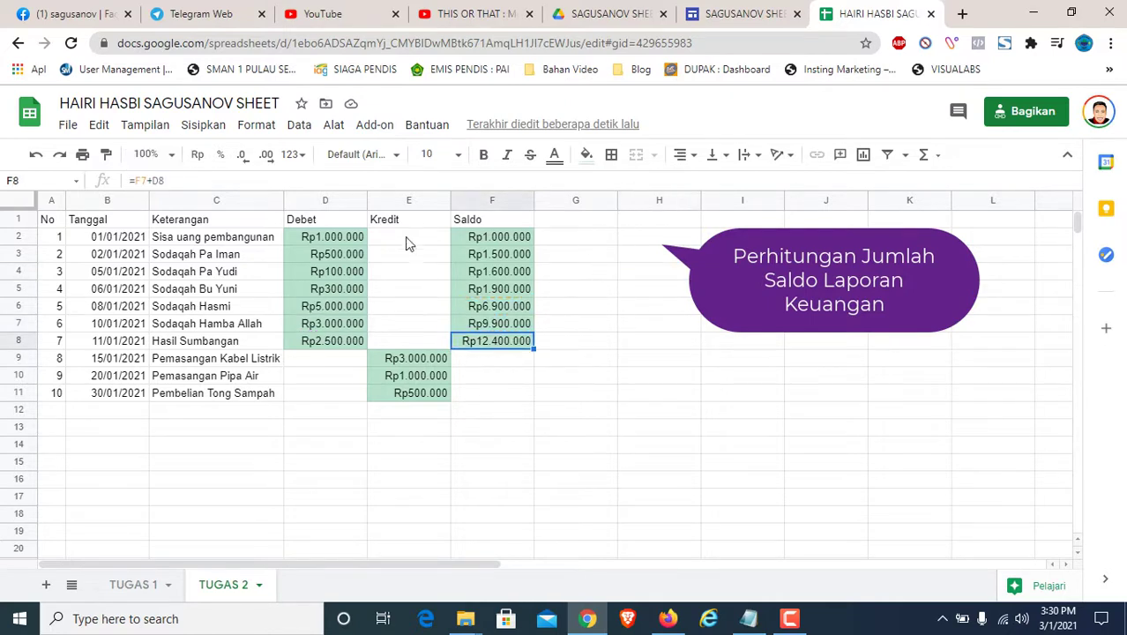
left_click(258, 181)
key("Return")
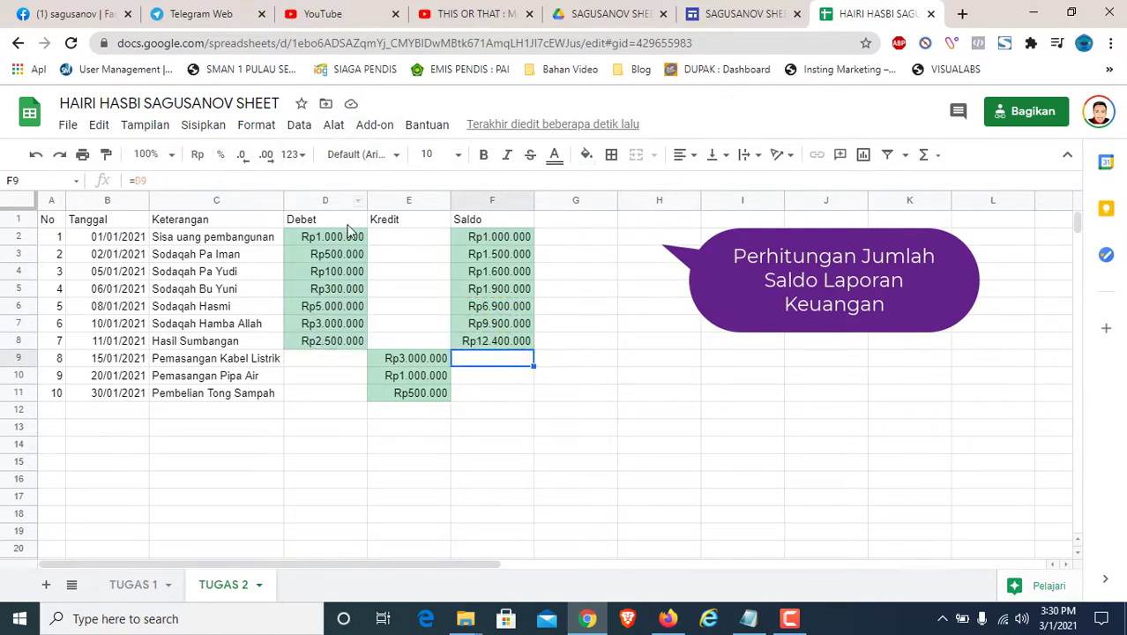
Step: Calculate the eighth Saldo in F9 by subtracting its credit from the previous balance with =F8-E9
type("=")
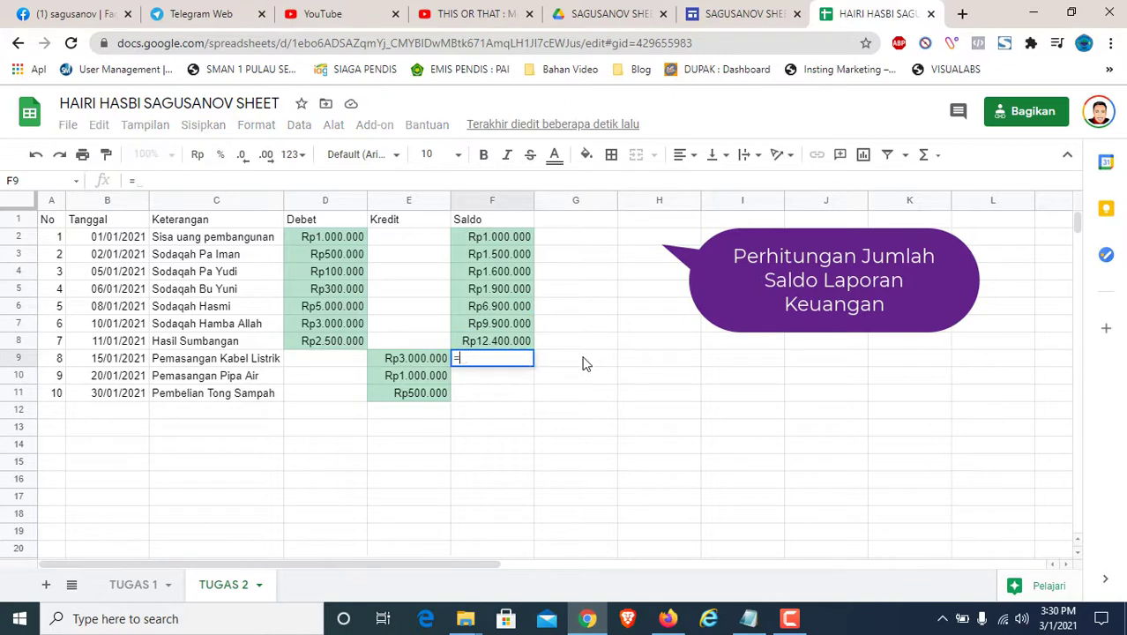
left_click(504, 340)
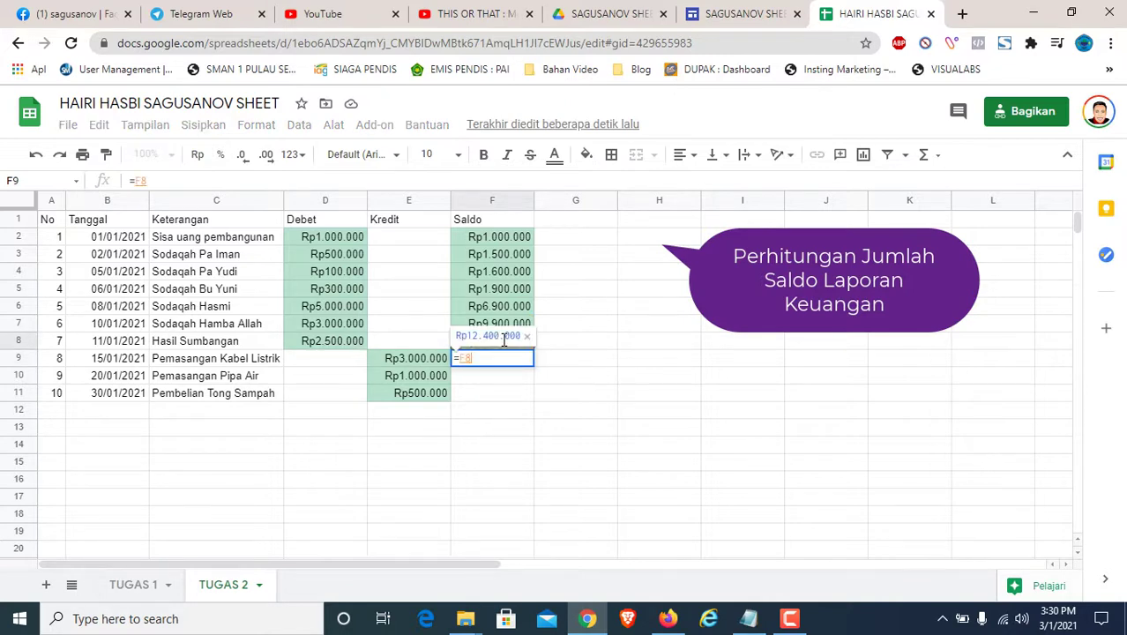
type("-")
left_click(417, 360)
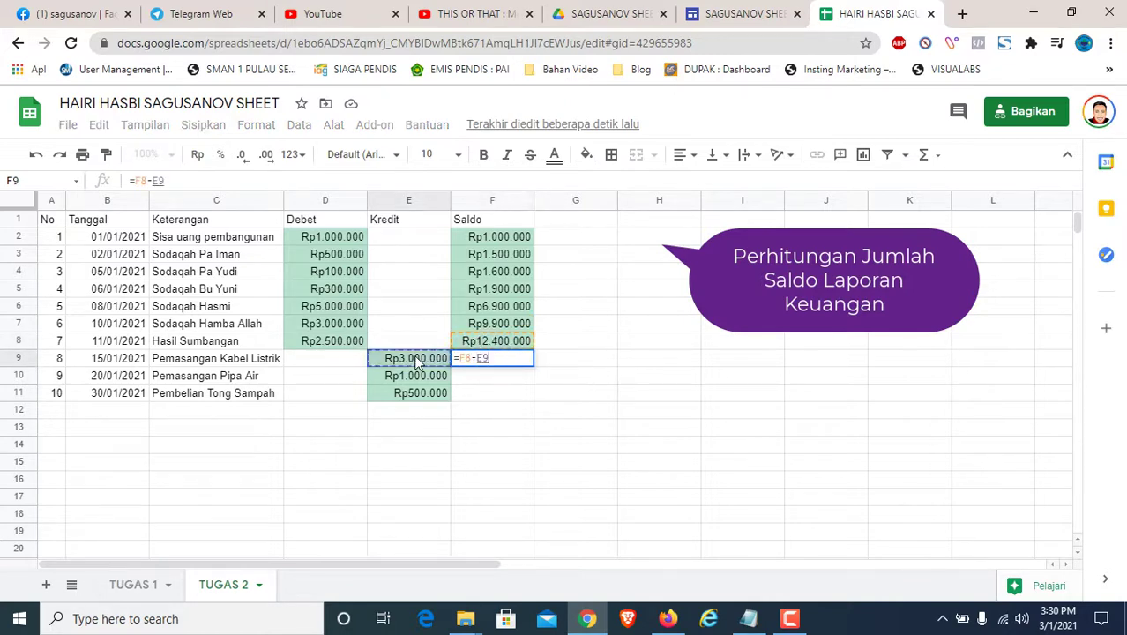
key("Return")
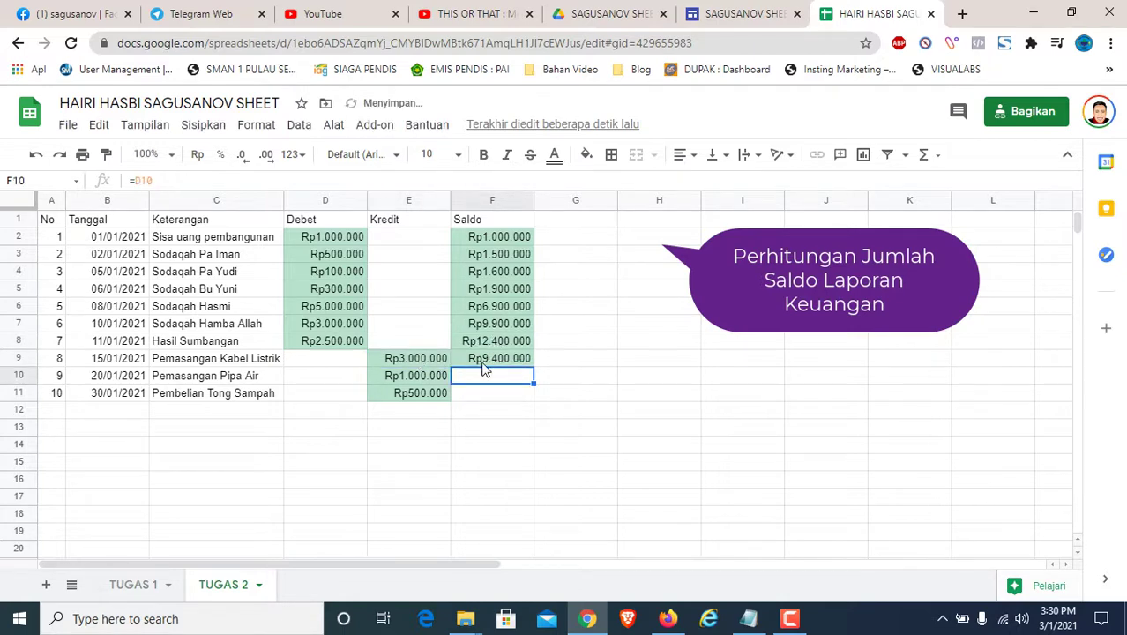
left_click(503, 364)
type("=")
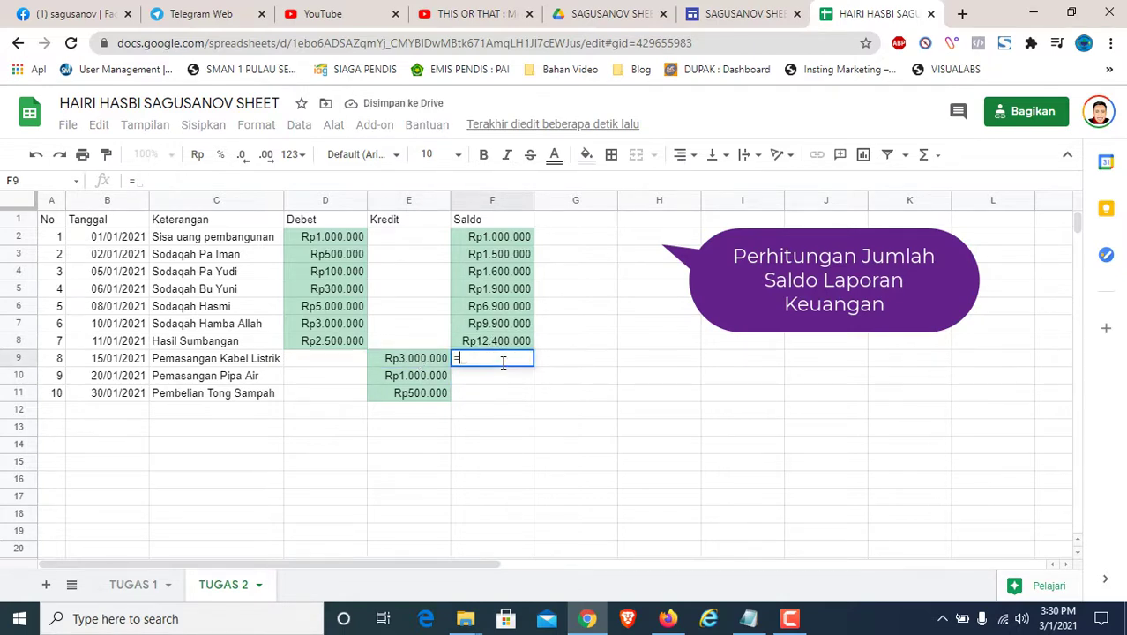
key("BackSpace")
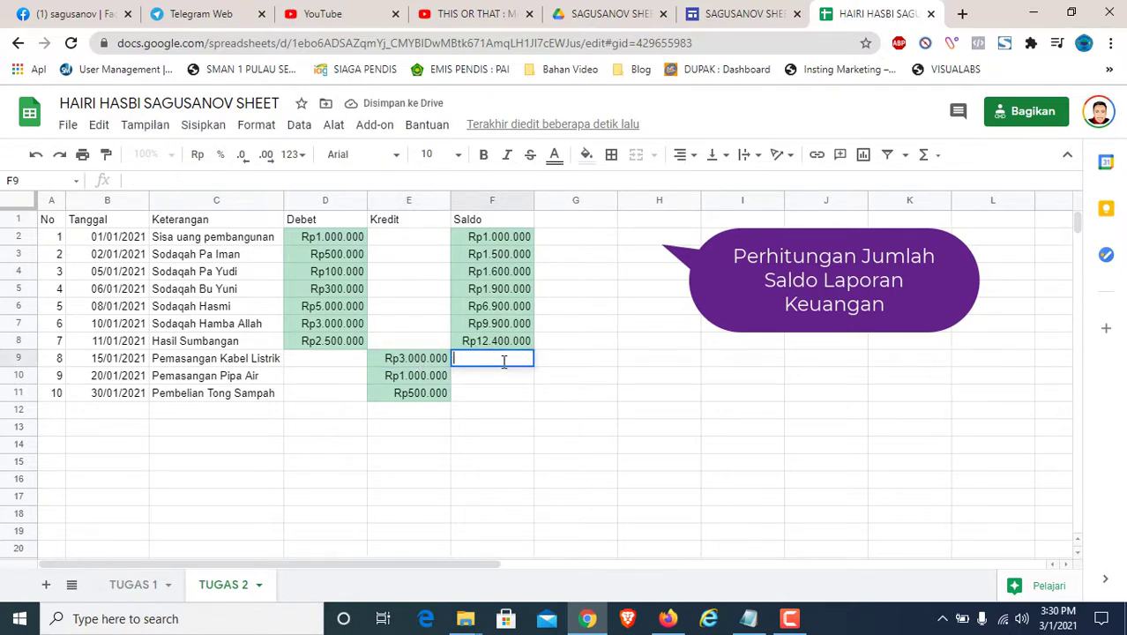
left_click(532, 416)
key("ctrl+z")
key("ctrl+y")
key("ctrl+z")
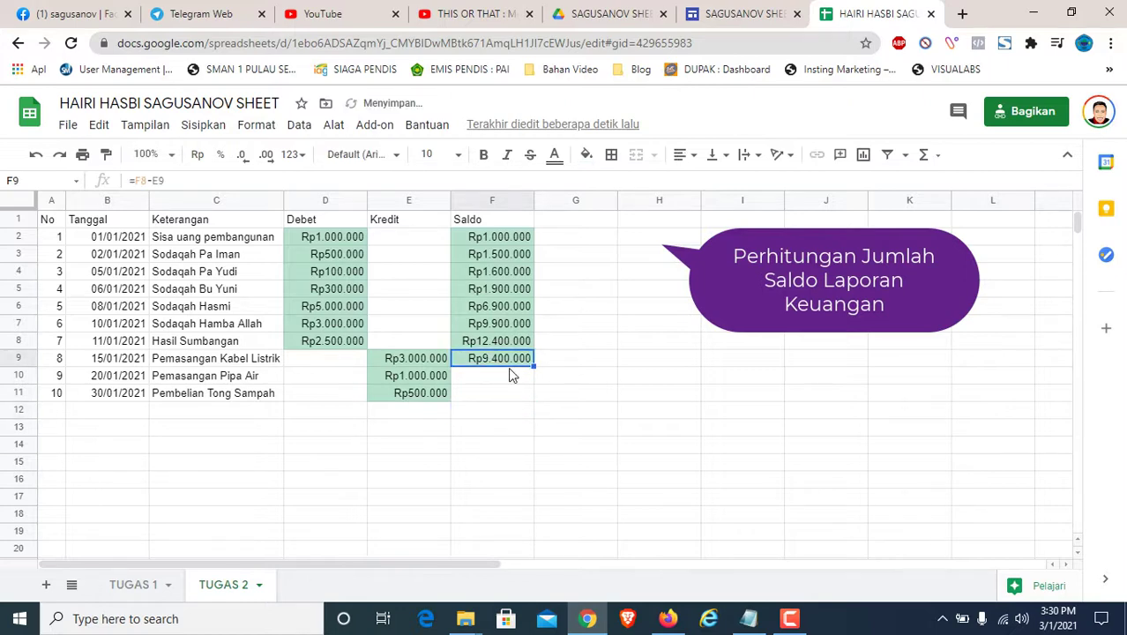
Step: Calculate the ninth Saldo in F10 by subtracting its credit from the previous balance with =F9-E10
left_click(510, 375)
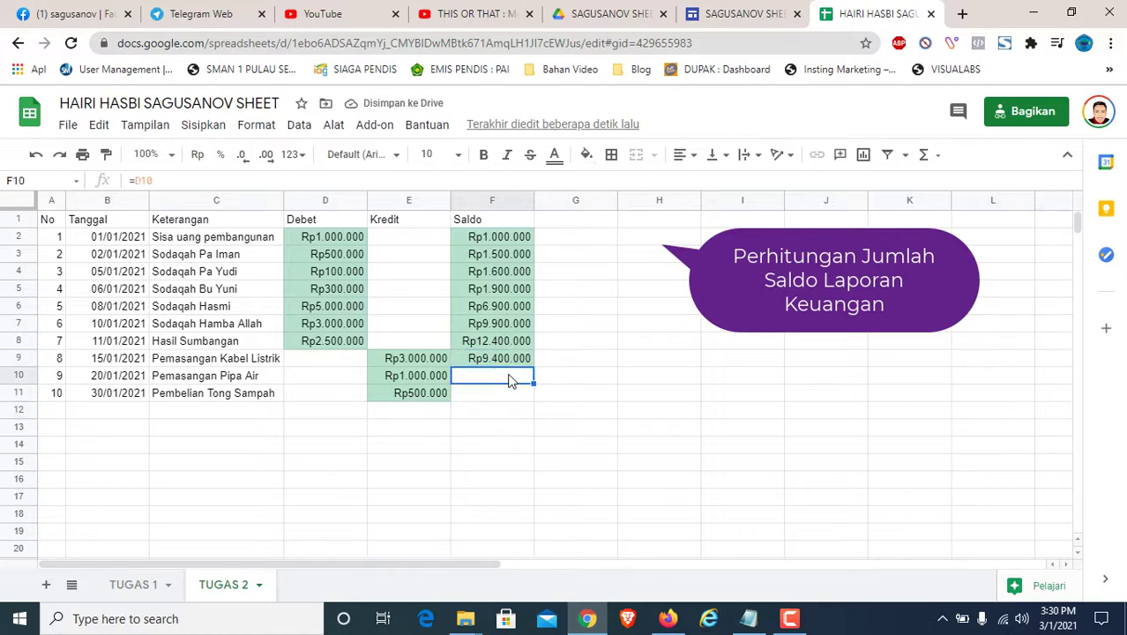
type("=")
left_click(509, 362)
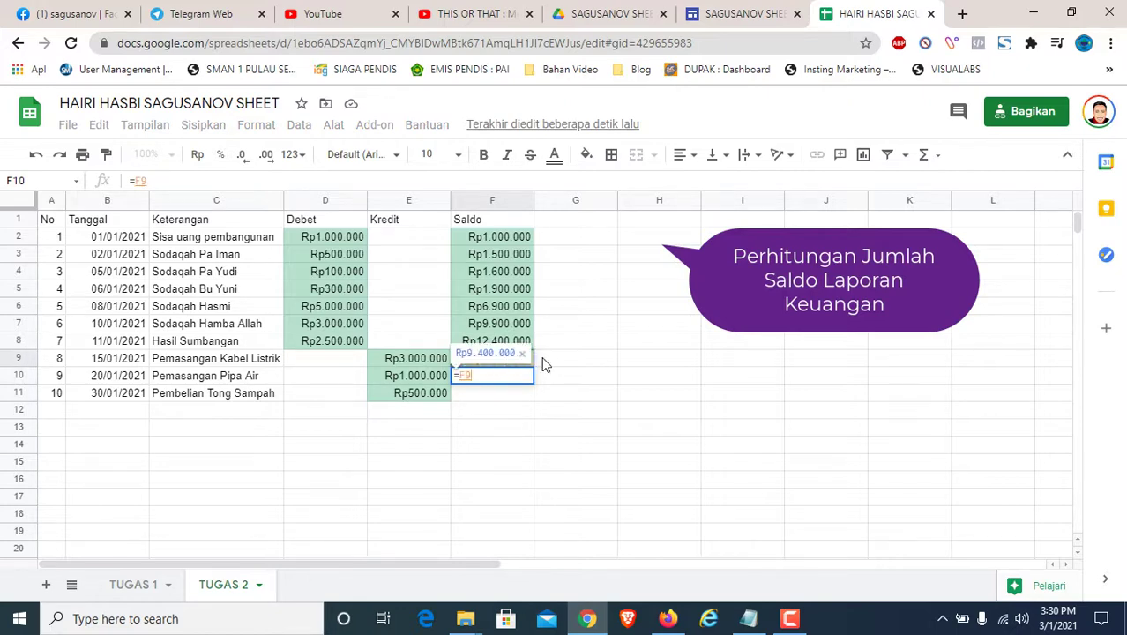
type("-")
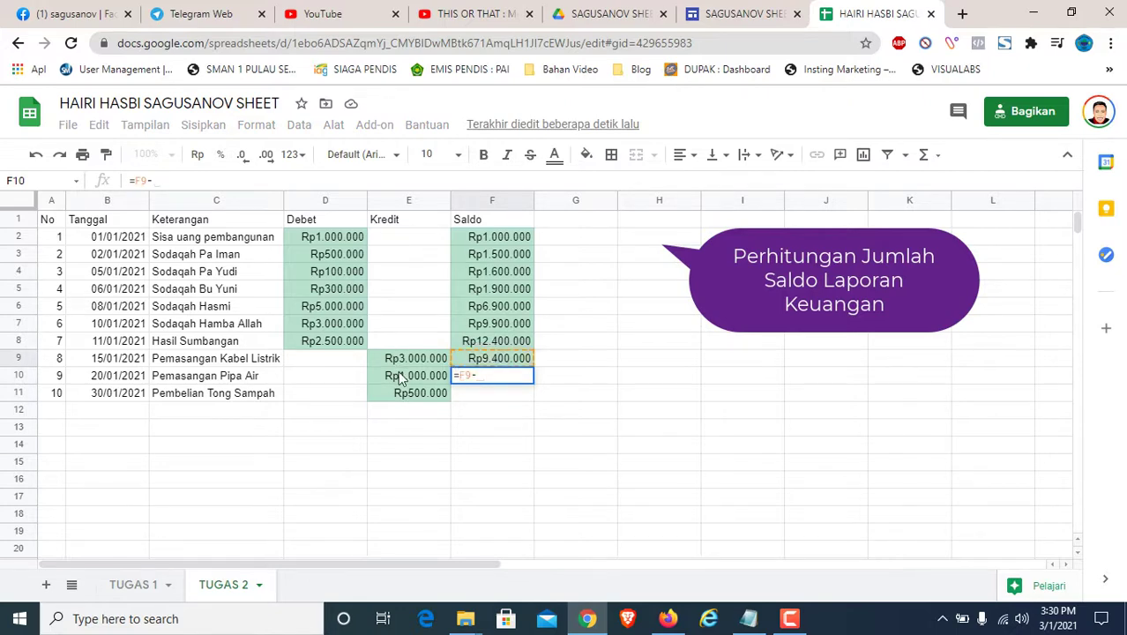
left_click(401, 377)
key("Return")
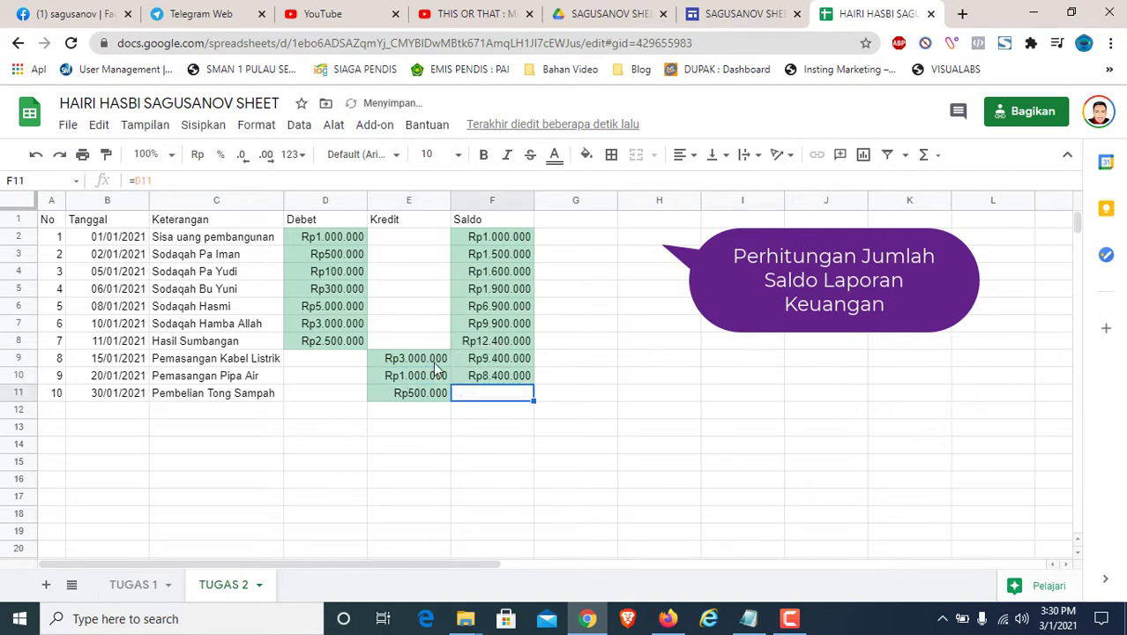
Step: Calculate the tenth Saldo in F11 by subtracting its credit from the previous balance with =F10-E11
type("=")
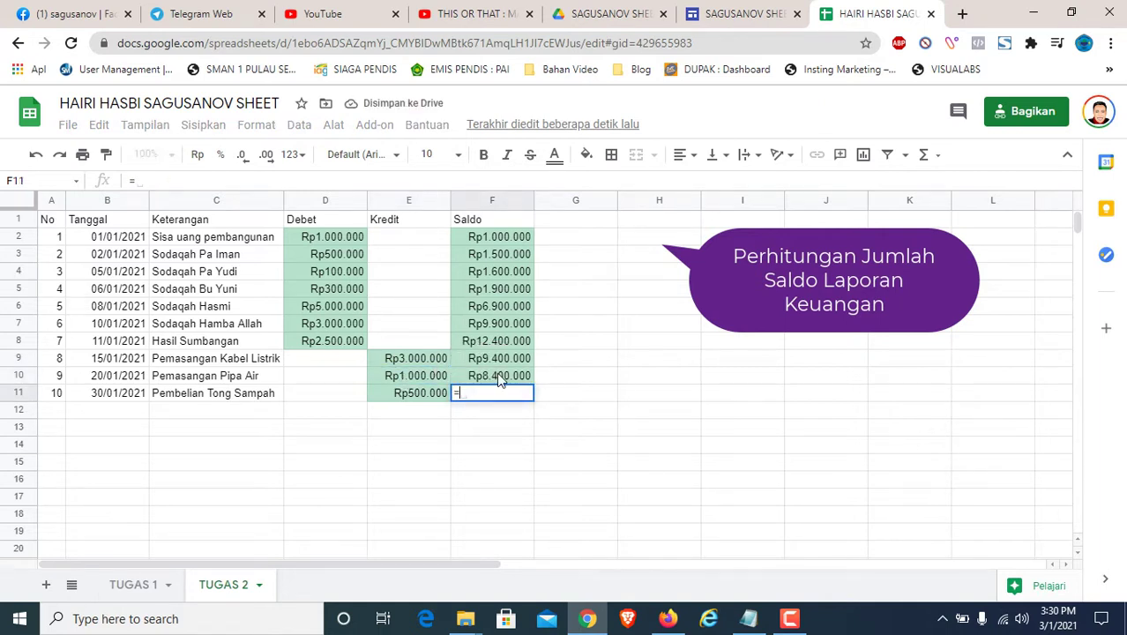
left_click(499, 373)
type("-")
left_click(420, 396)
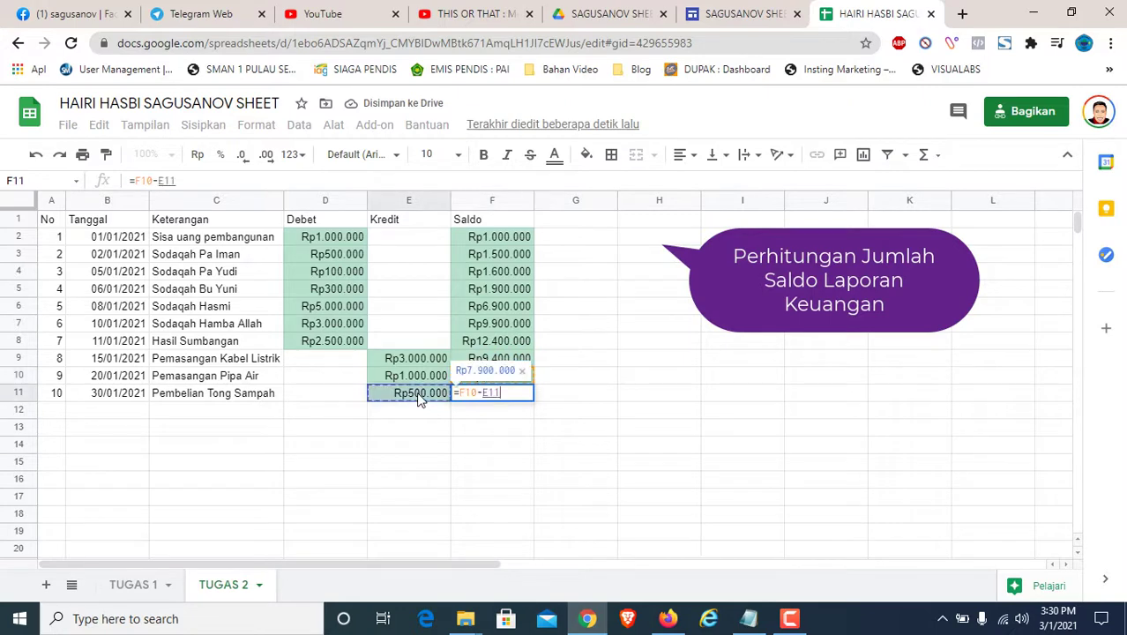
key("Return")
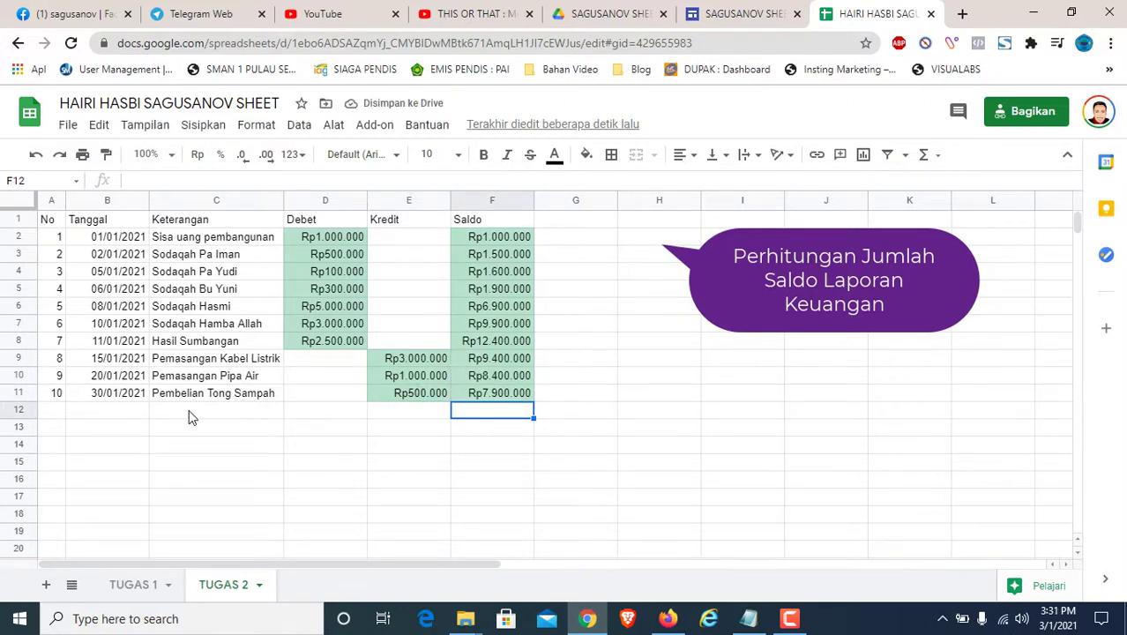
Step: Add the label Jumlah in B12 below the last date to start a totals row
left_click(120, 416)
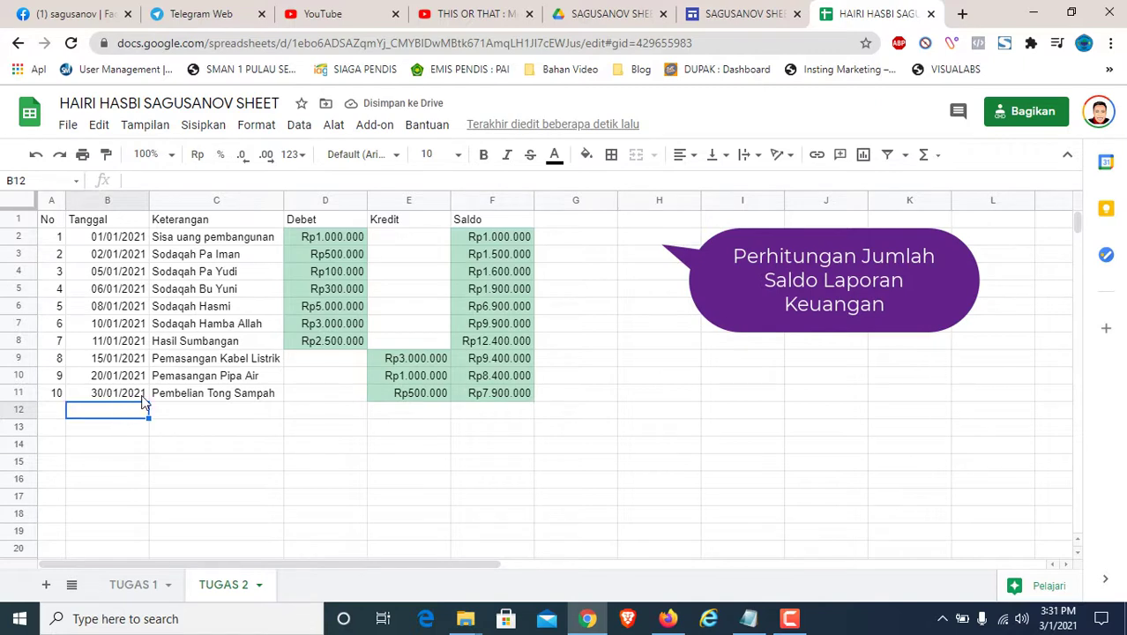
type("Jumlah")
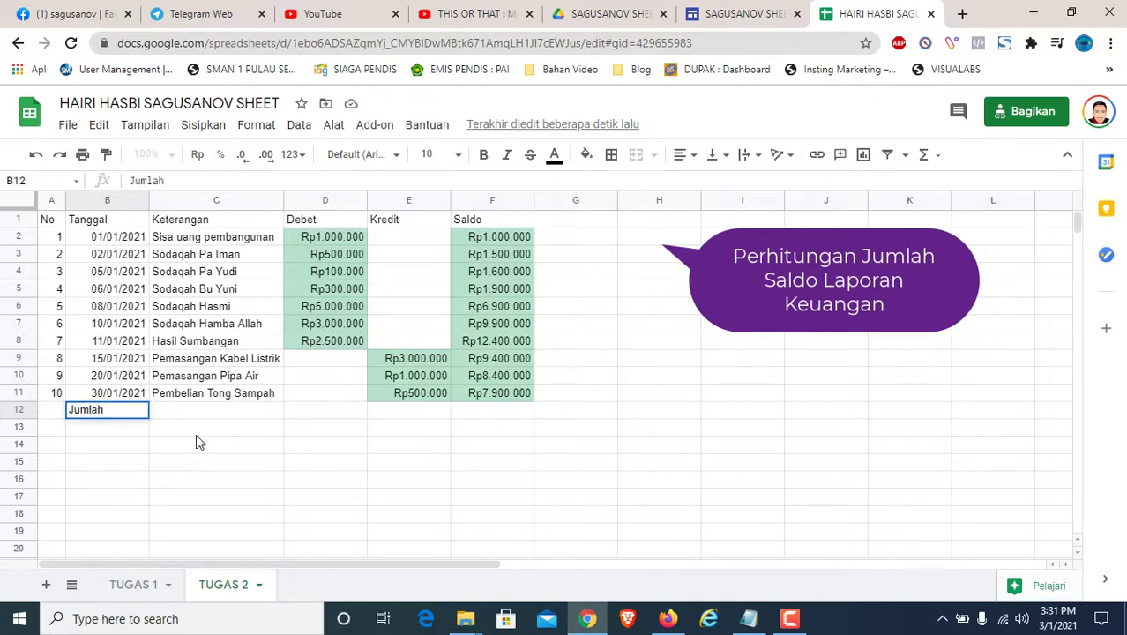
left_click(216, 463)
Step: Merge B12:C12 and format the Jumlah label as centred and bold
left_click_drag(78, 411, 238, 410)
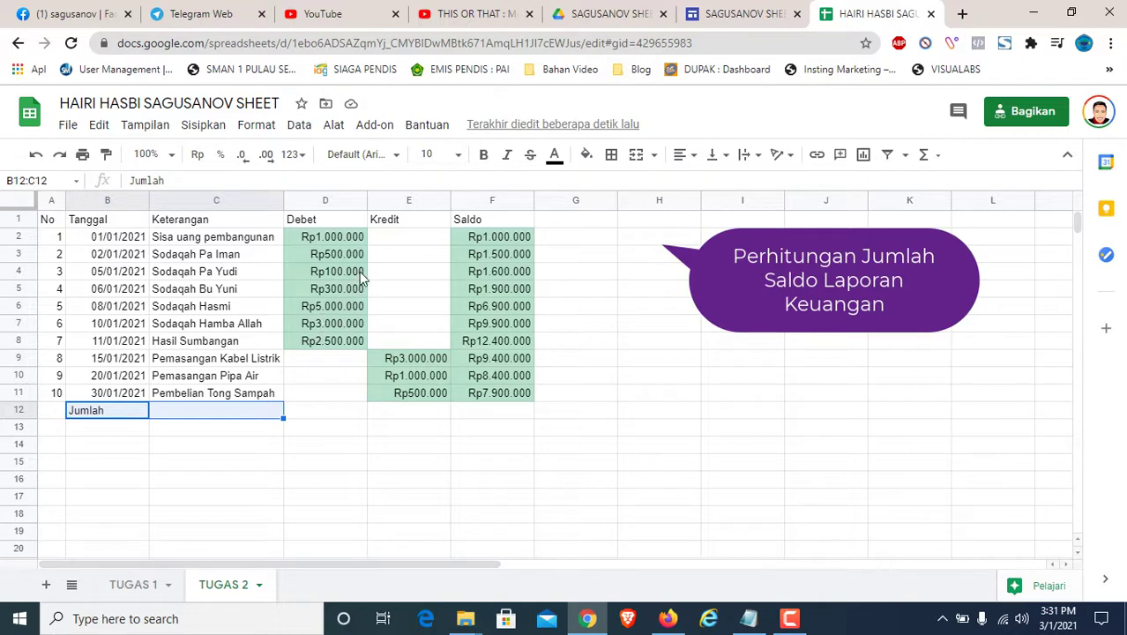
left_click(637, 155)
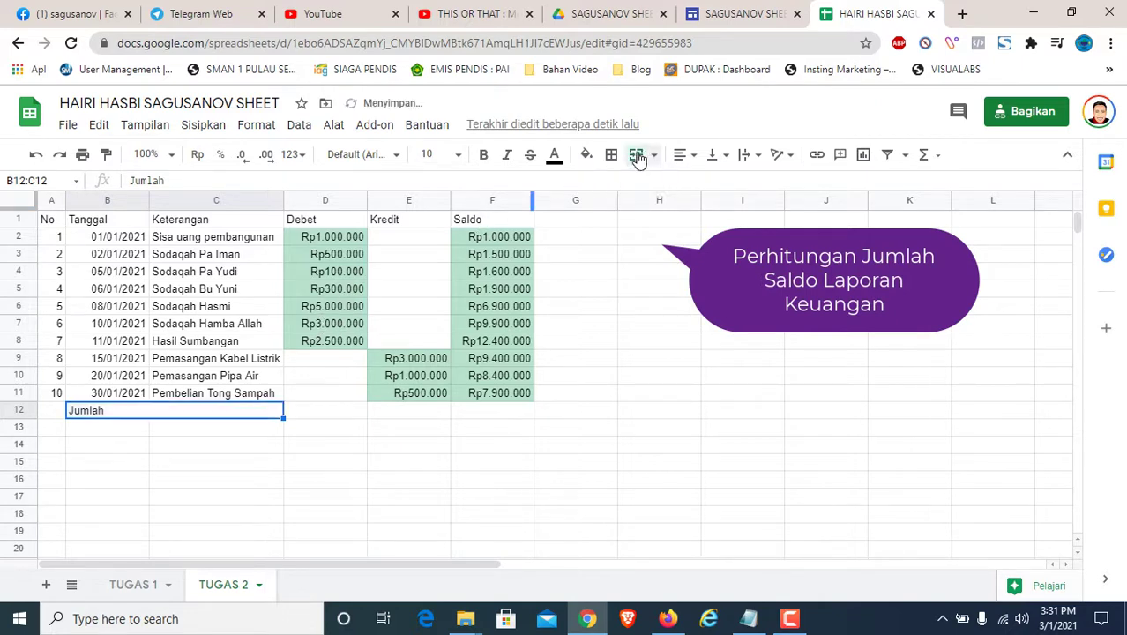
left_click(680, 157)
left_click(701, 185)
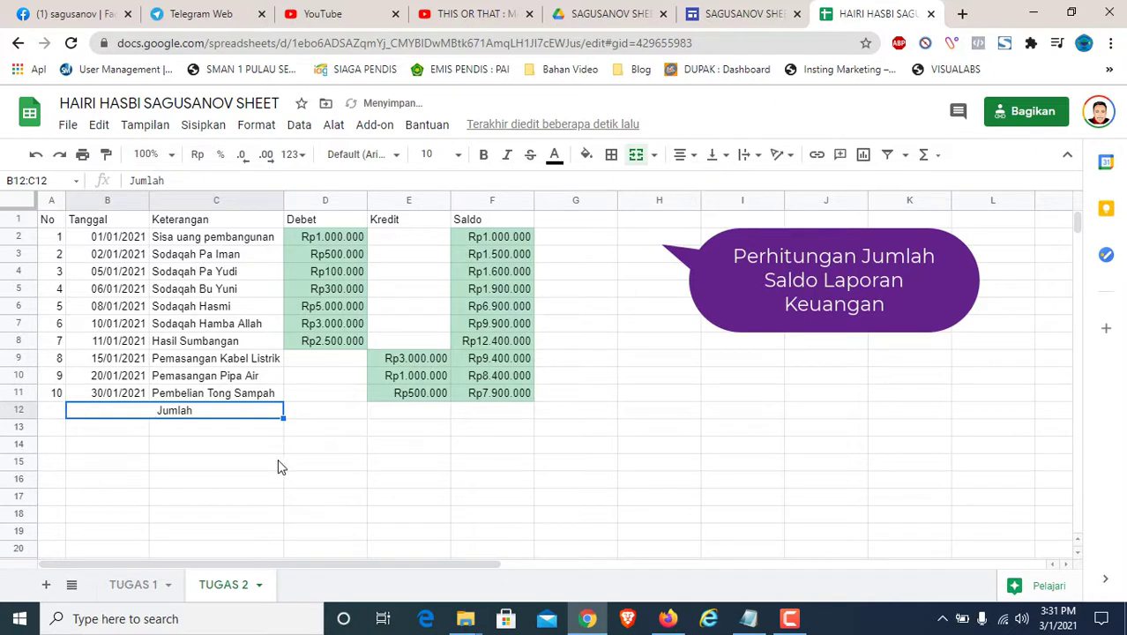
left_click(484, 155)
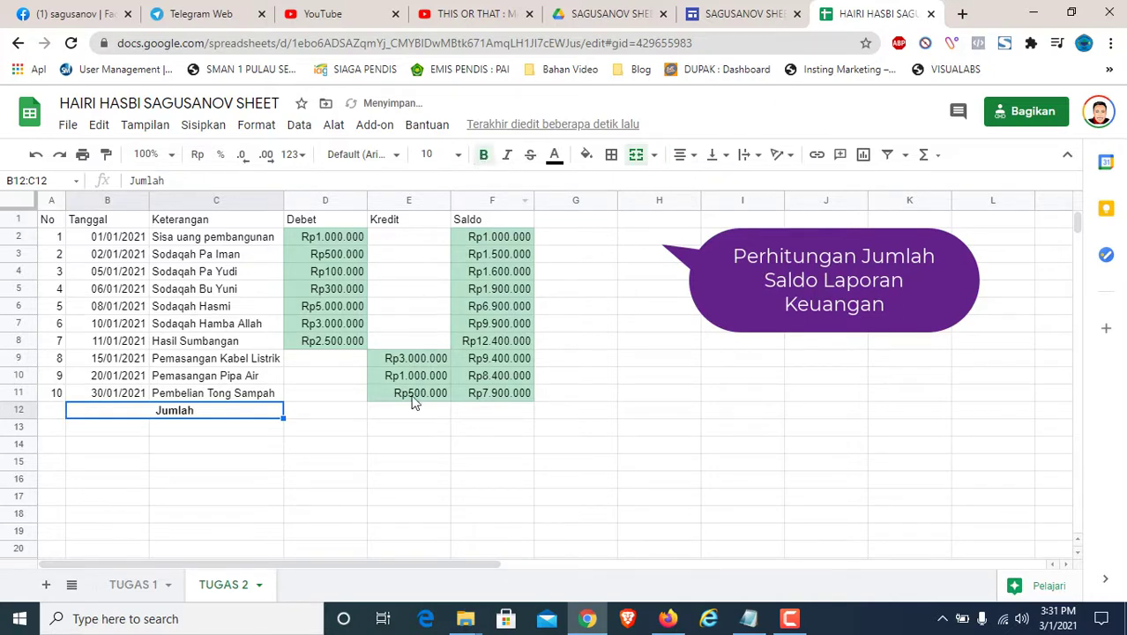
Step: Total the Debet column in D12 with the SUM function over D2:D8
left_click(357, 419)
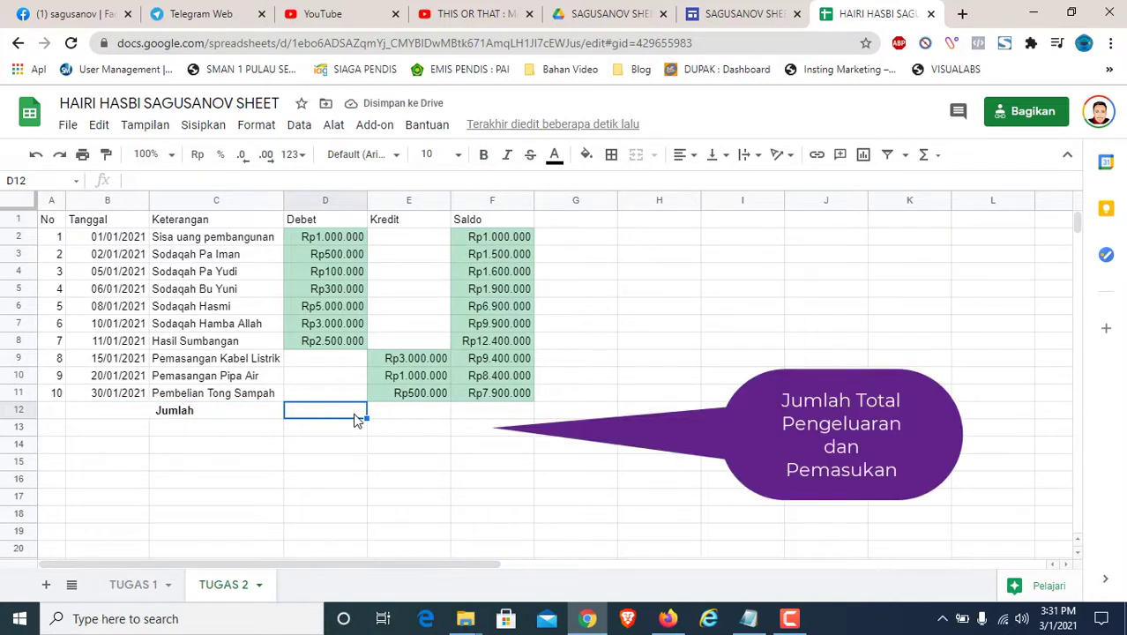
left_click(933, 155)
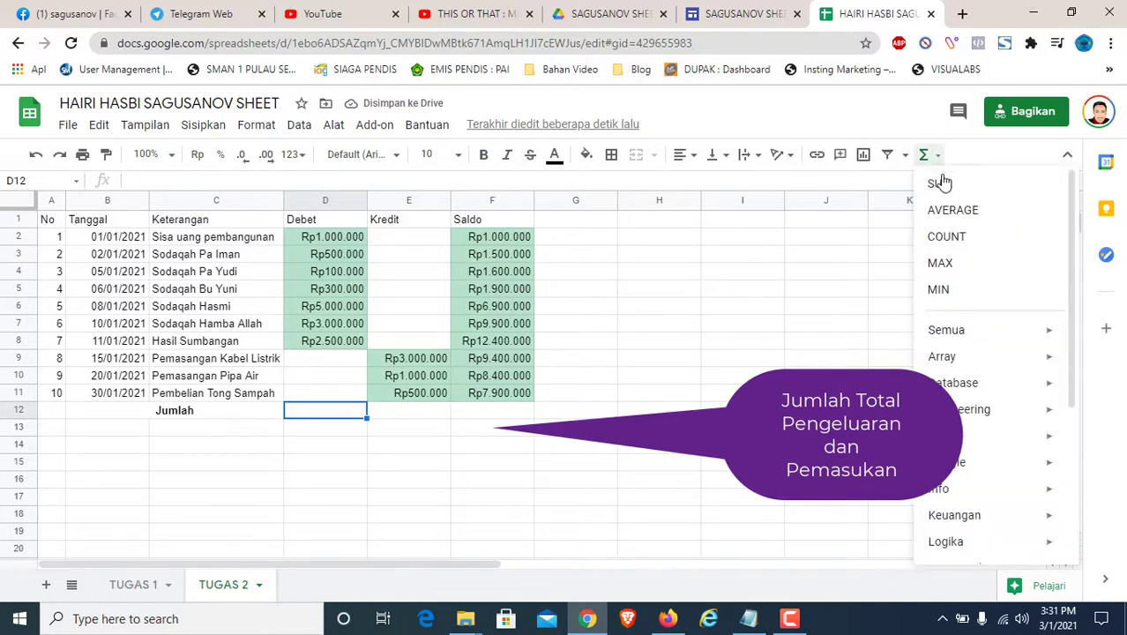
left_click(940, 182)
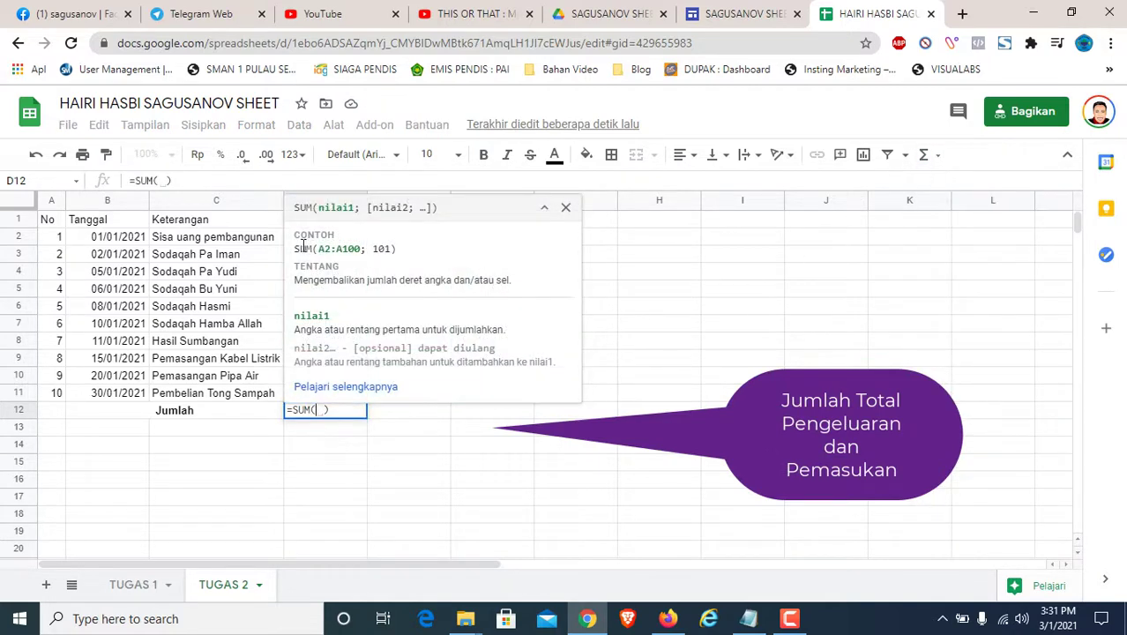
left_click(566, 207)
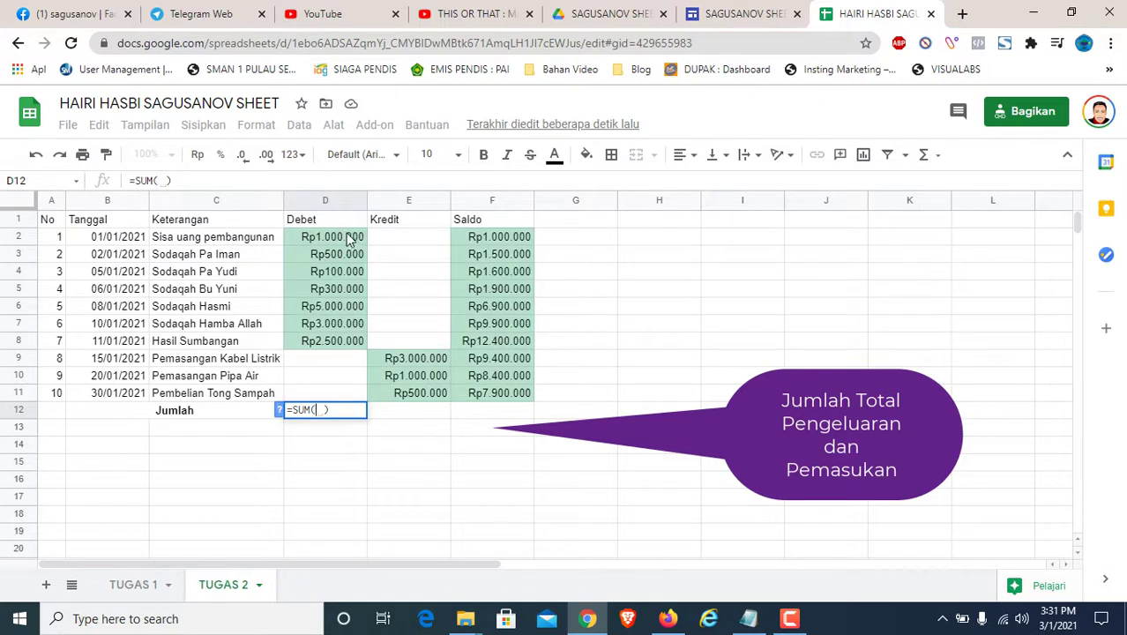
left_click_drag(349, 240, 339, 342)
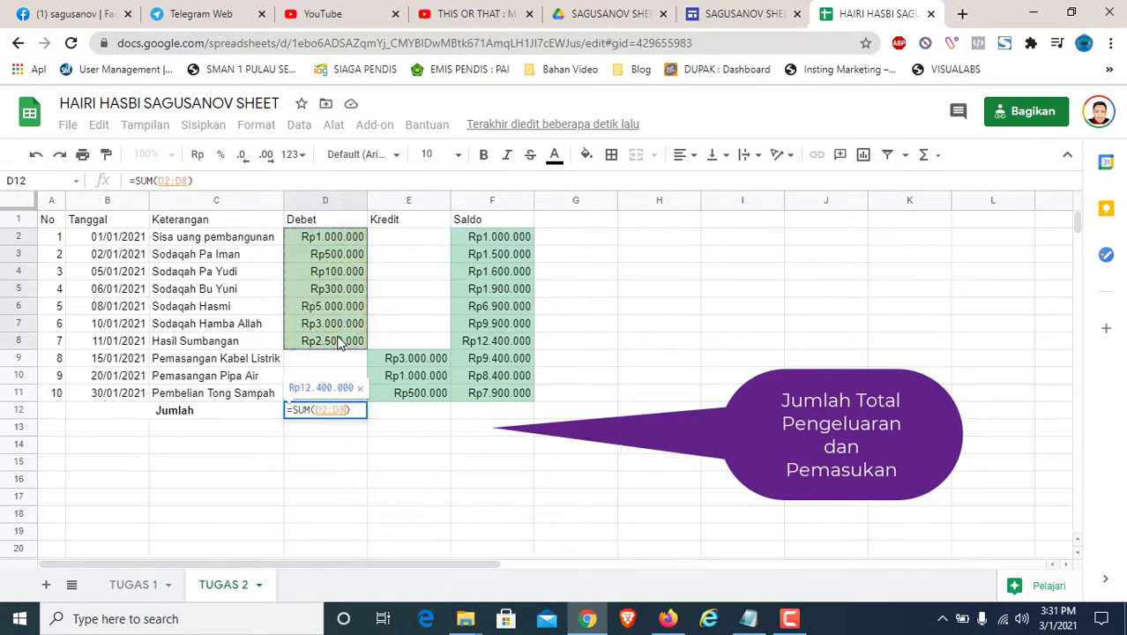
key("Return")
Step: Total the Kredit column in E12 with the SUM function over E9:E11
left_click(395, 410)
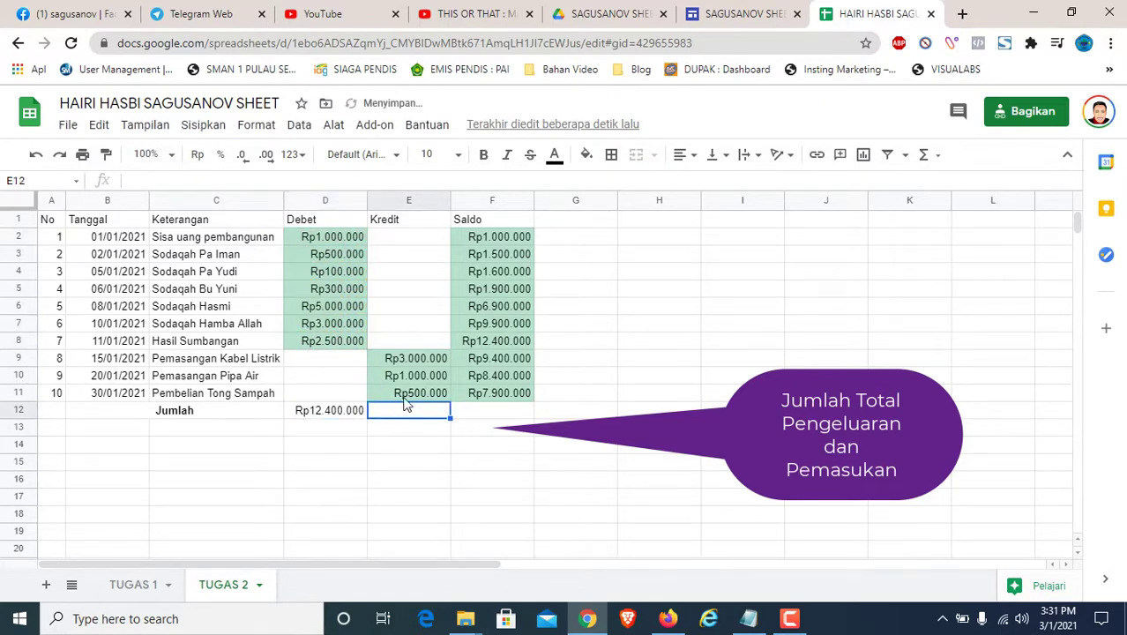
left_click(923, 154)
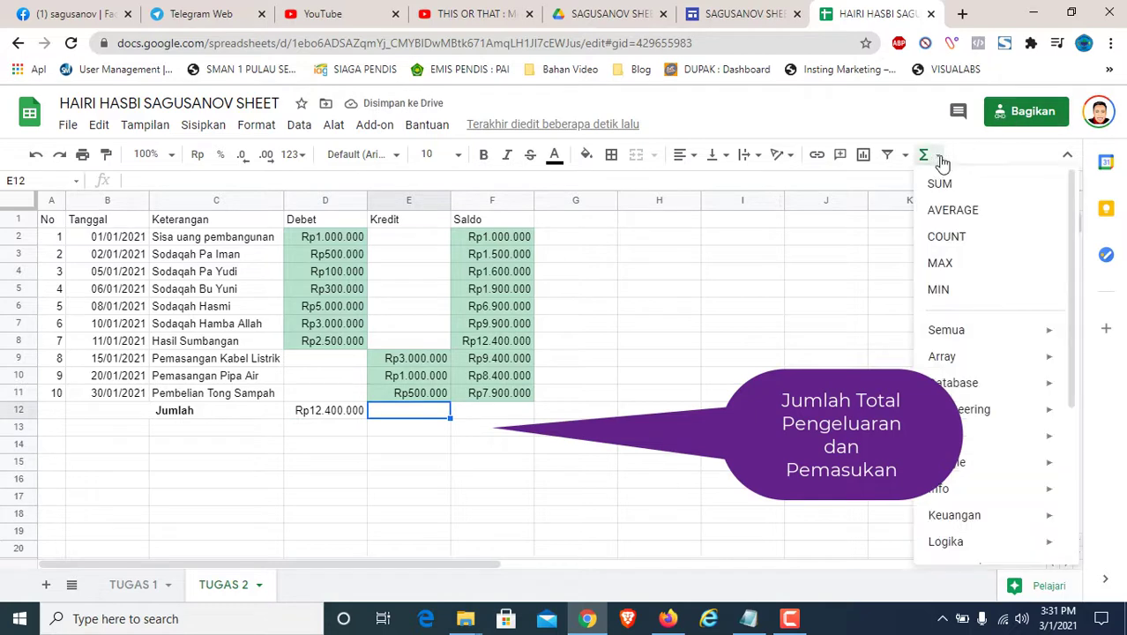
left_click(940, 185)
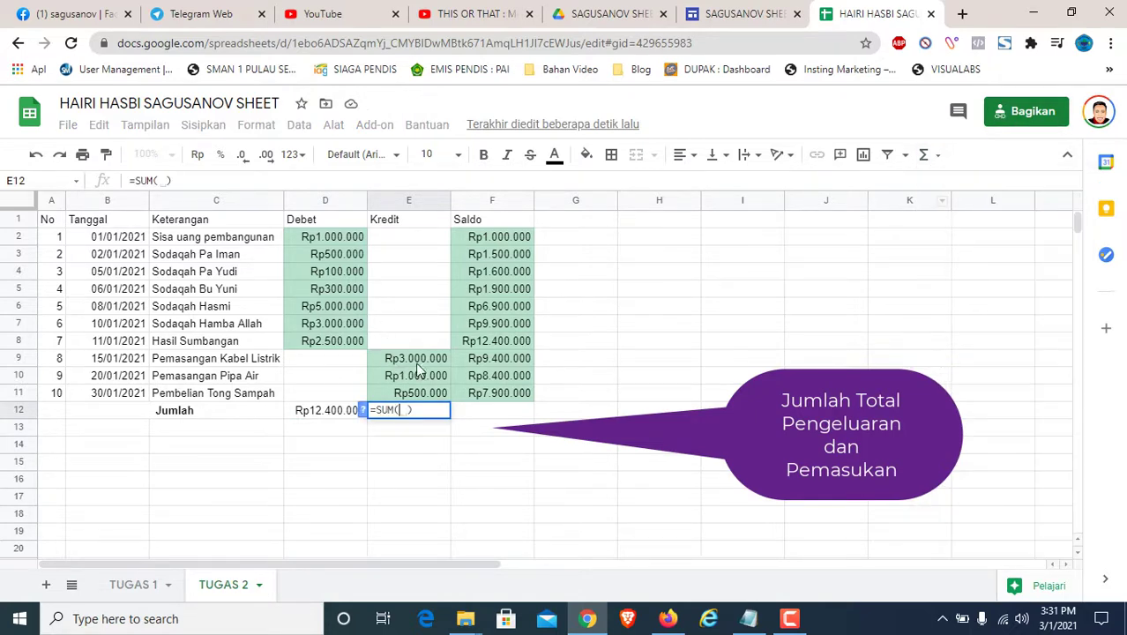
left_click_drag(425, 361, 432, 397)
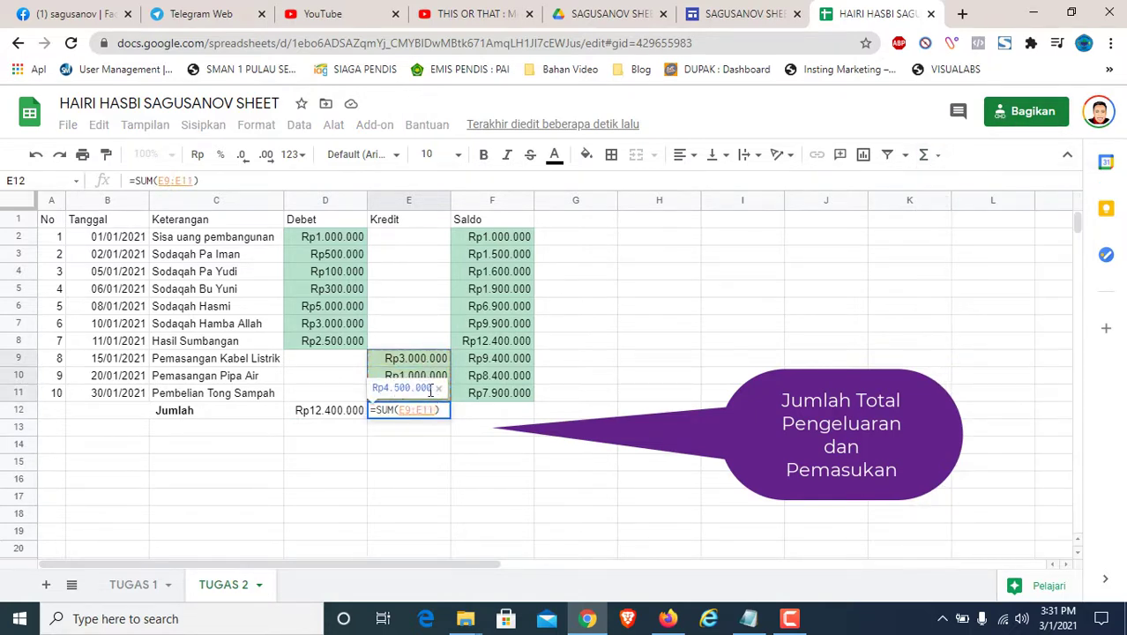
key("Return")
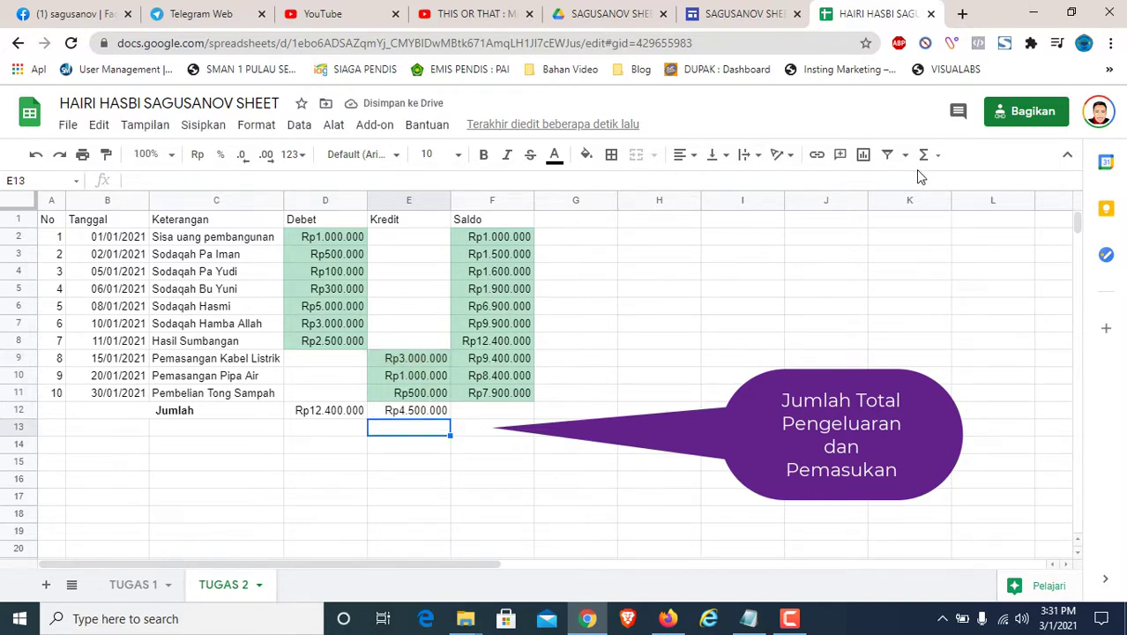
Step: Total the Saldo column in F12 with the SUM function over F2:F11
left_click(489, 413)
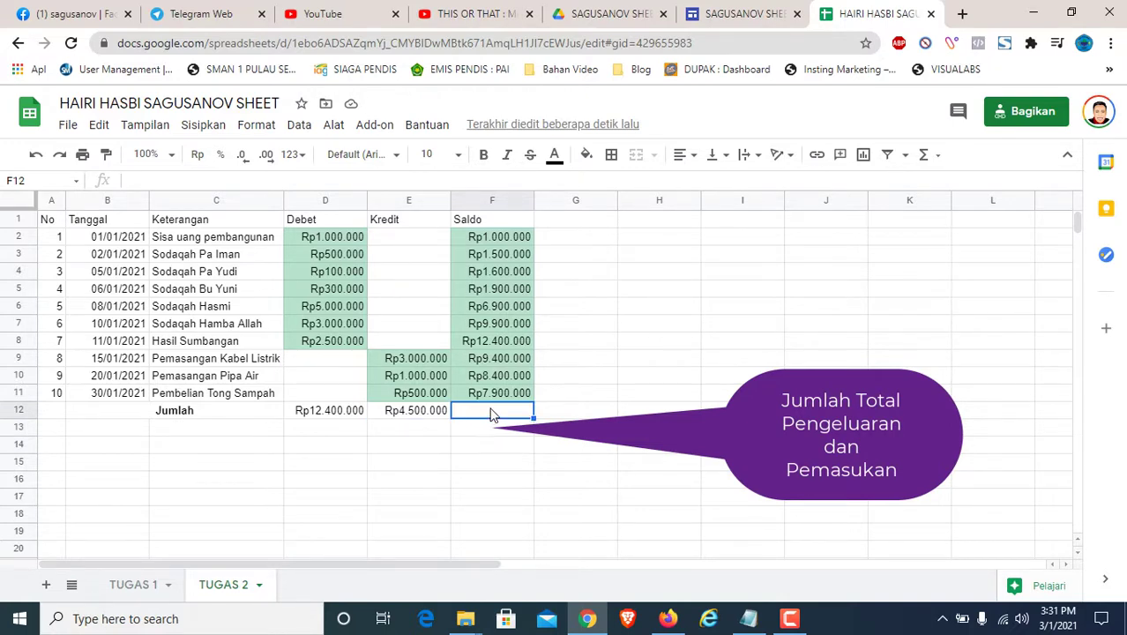
left_click(923, 154)
left_click(949, 182)
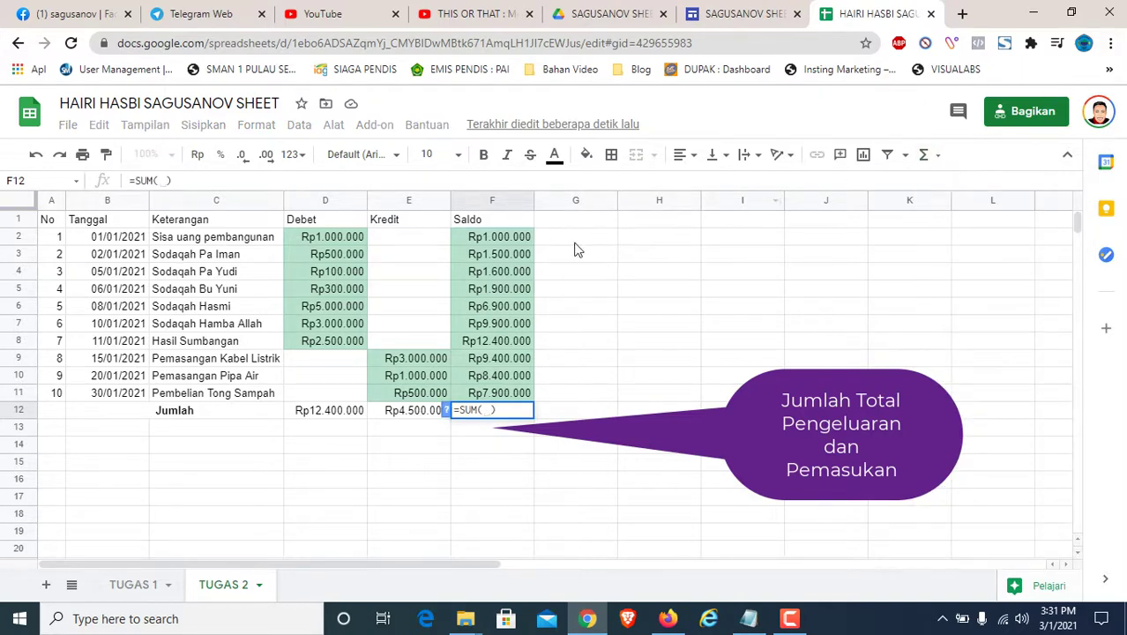
left_click_drag(516, 240, 518, 398)
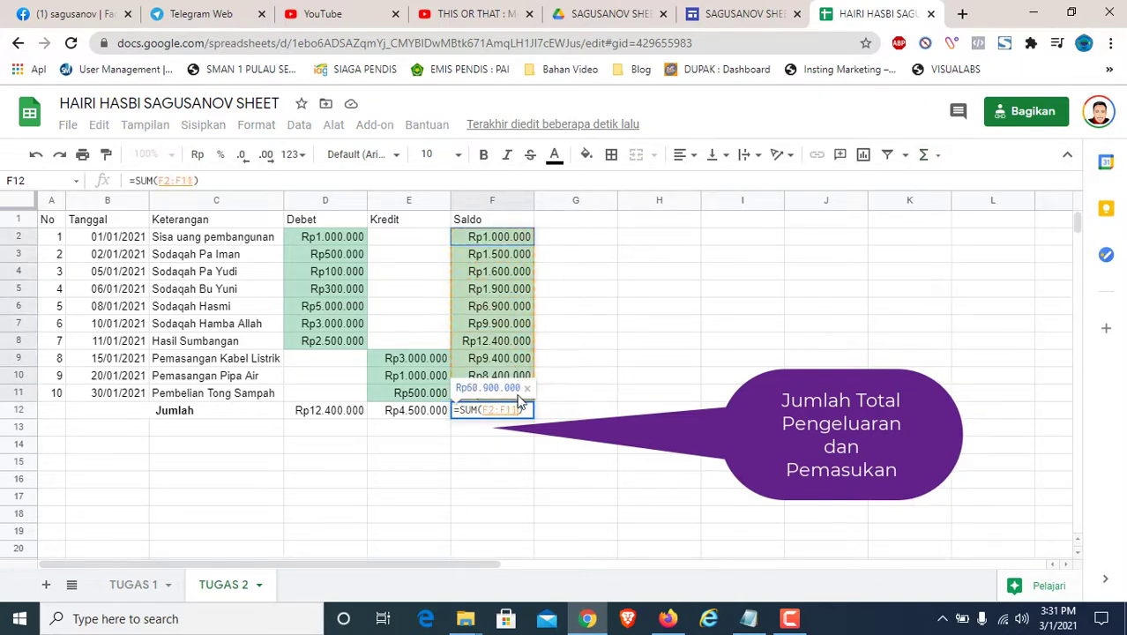
key("Return")
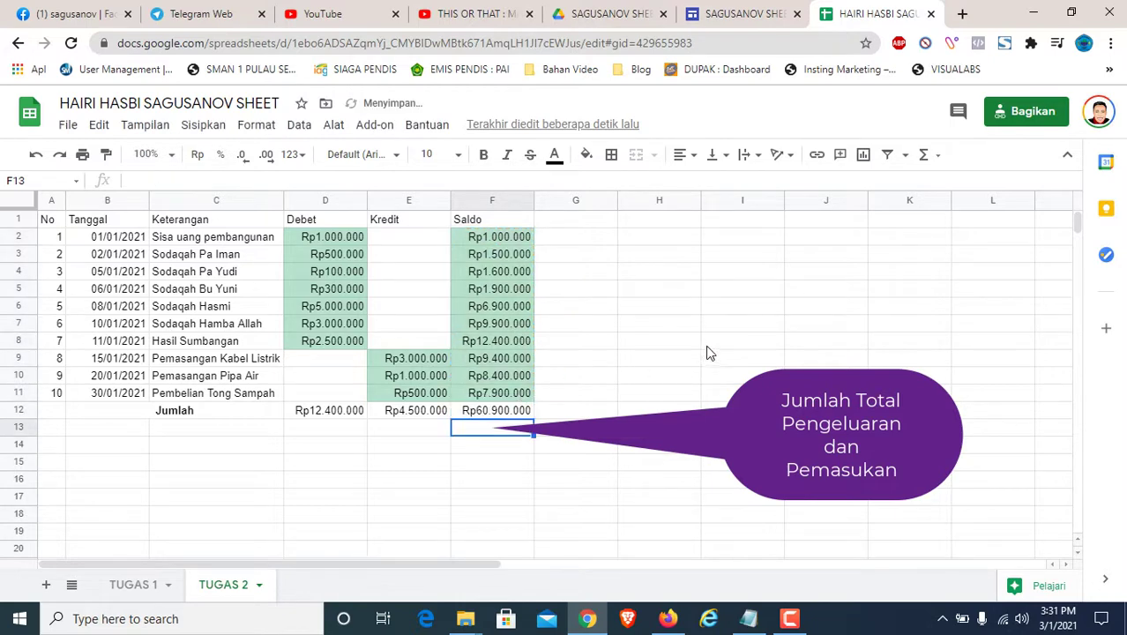